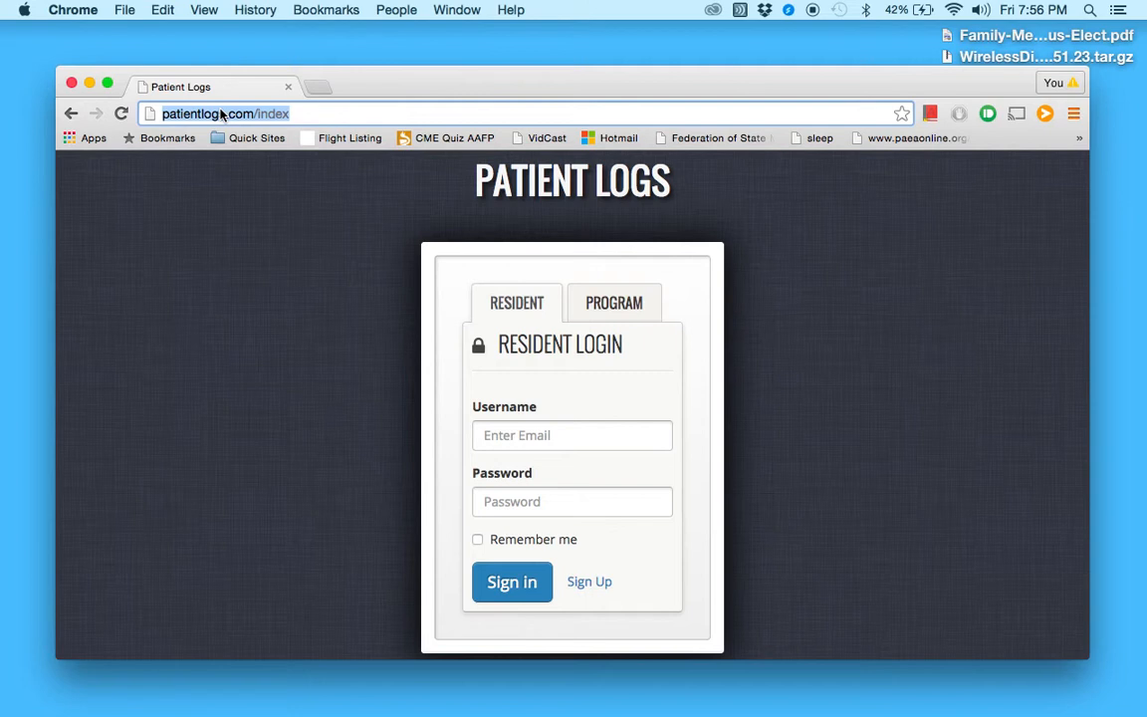
Load the patientlogs.com site and follow the Sign Up link for residents
{"action": "type", "text": "patient"}
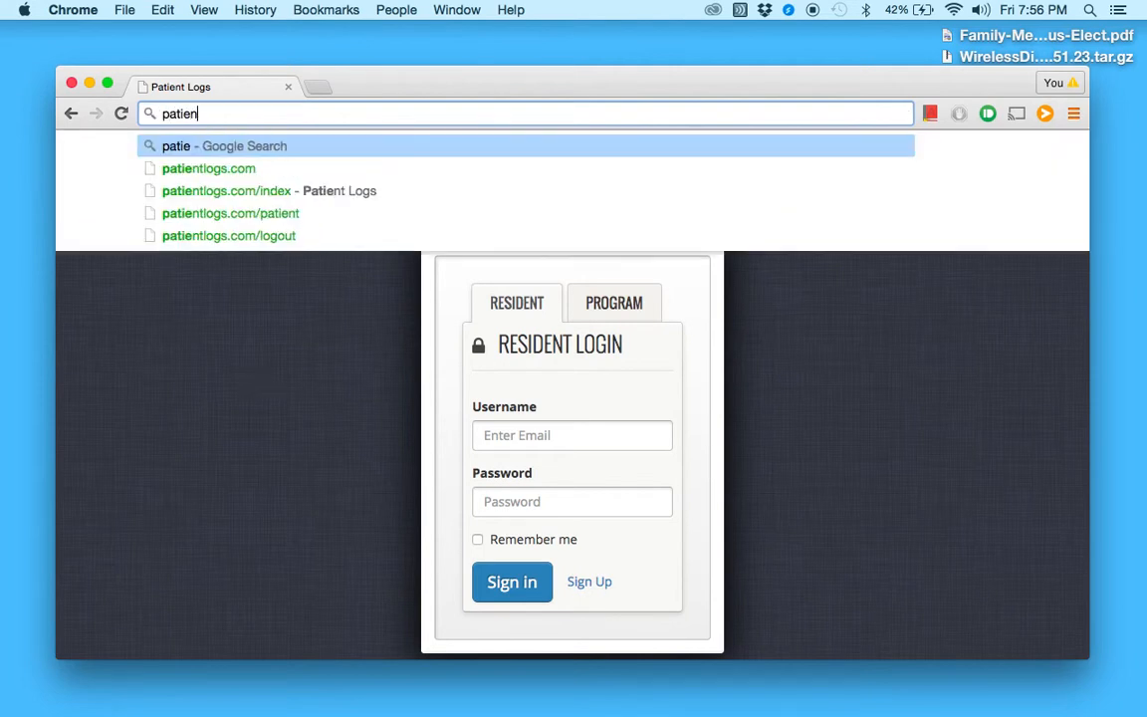
{"action": "key", "text": "Return"}
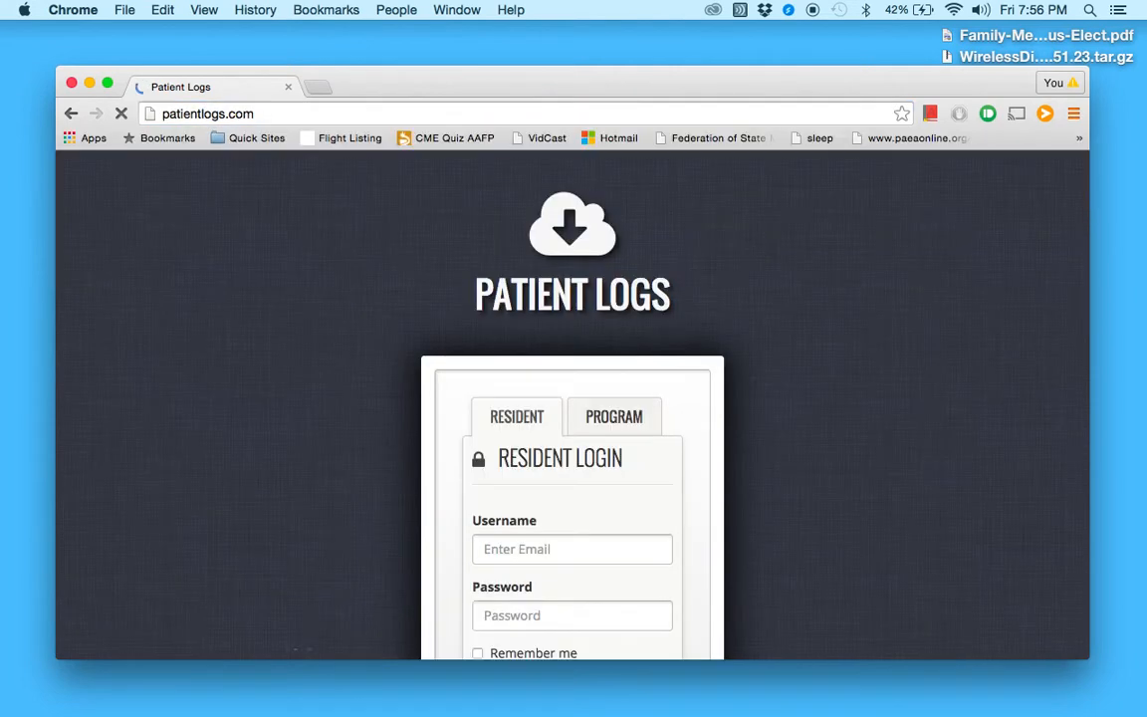
{"action": "scroll", "coordinate": [353, 513], "scroll_direction": "down", "scroll_amount": 2}
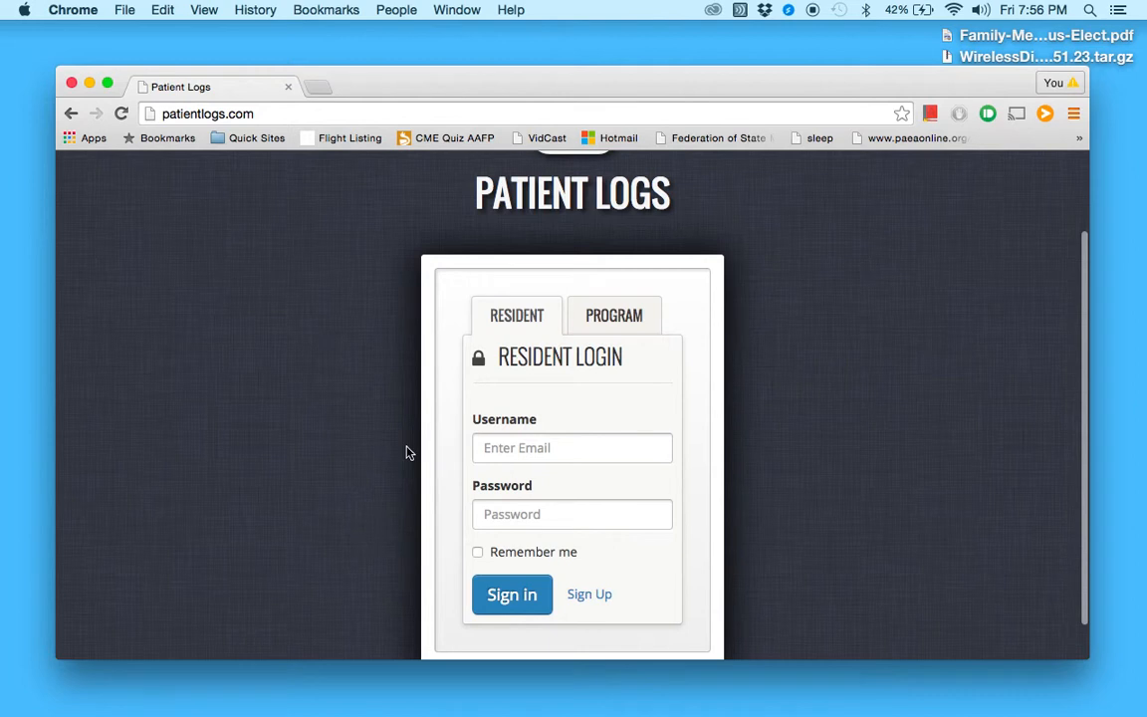
{"action": "scroll", "coordinate": [408, 453], "scroll_direction": "up", "scroll_amount": 2}
{"action": "scroll", "coordinate": [407, 453], "scroll_direction": "down", "scroll_amount": 3}
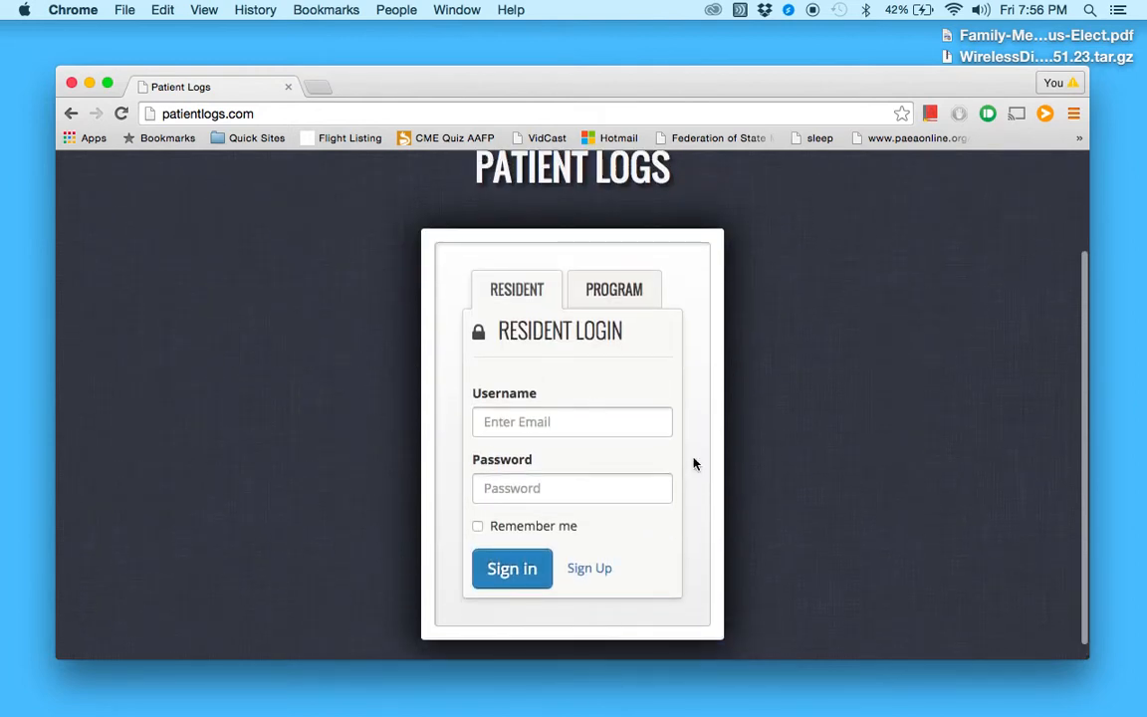
{"action": "left_click", "coordinate": [599, 570]}
{"action": "scroll", "coordinate": [396, 479], "scroll_direction": "down", "scroll_amount": 2}
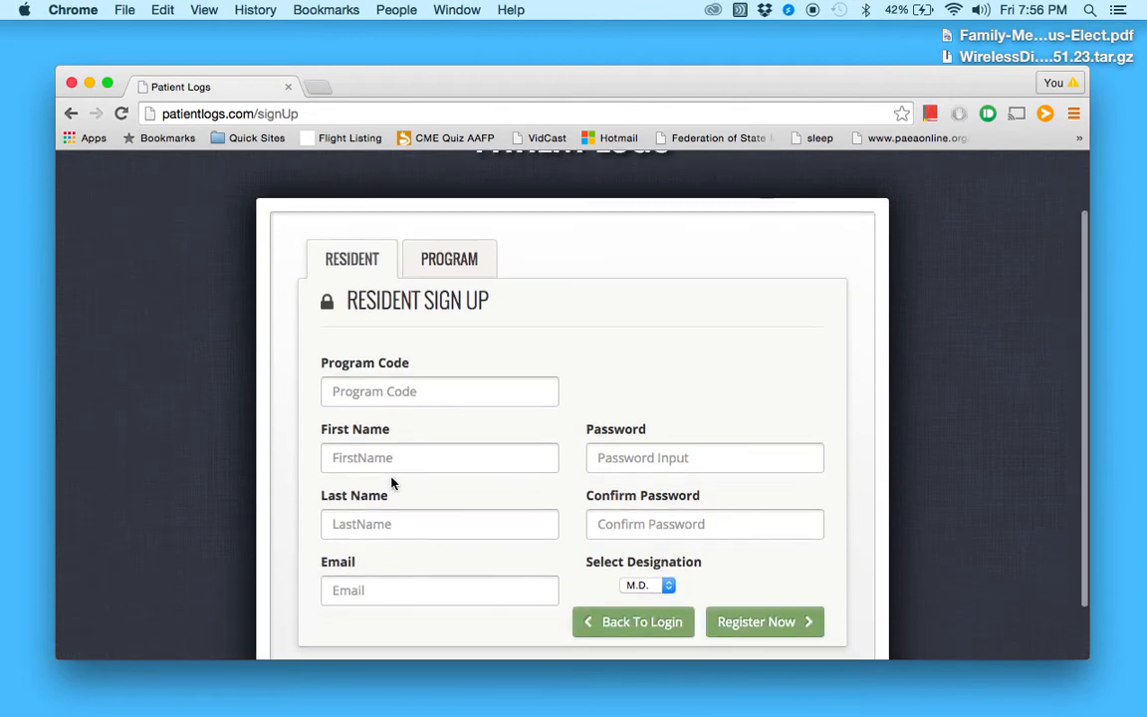
{"action": "left_click", "coordinate": [402, 403]}
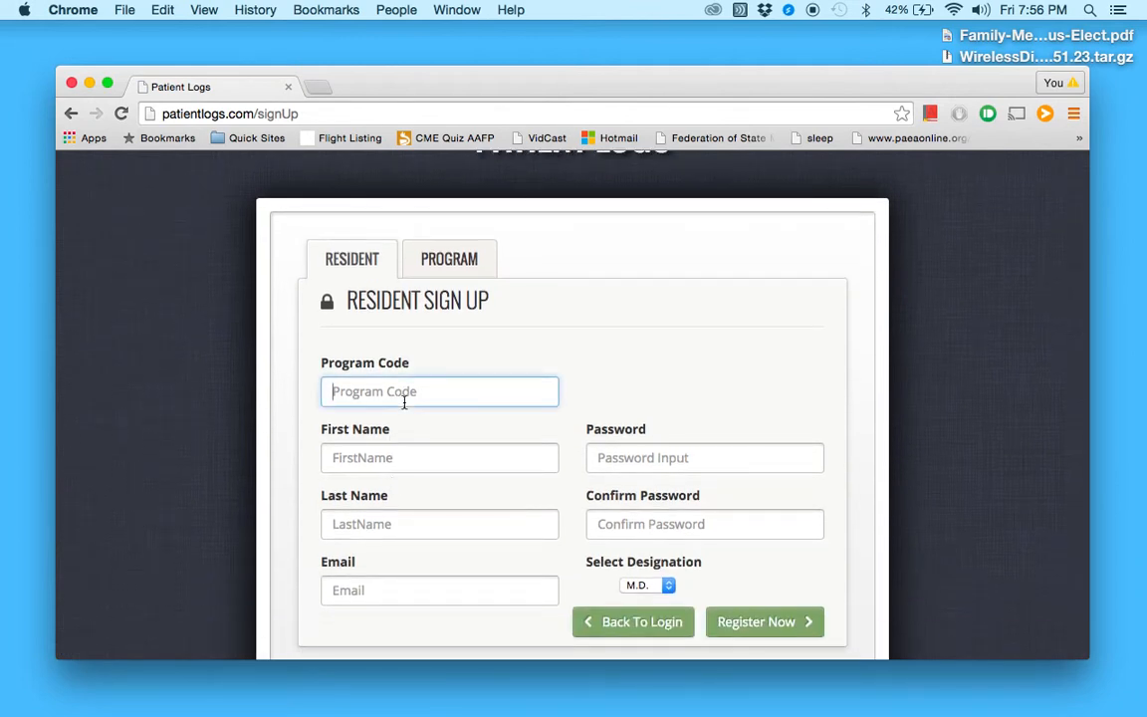
{"action": "left_click", "coordinate": [390, 470]}
{"action": "key", "text": "Tab"}
Fill in the e-mail, password and confirmation, then return to login without registering
{"action": "key", "text": "Tab"}
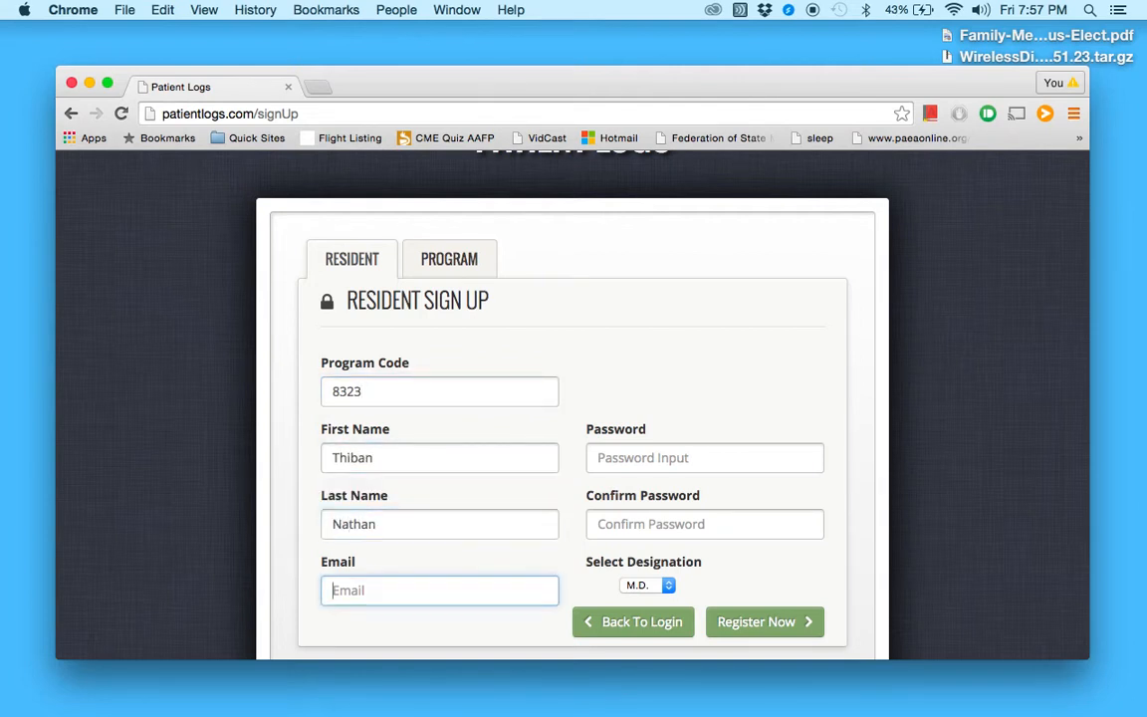
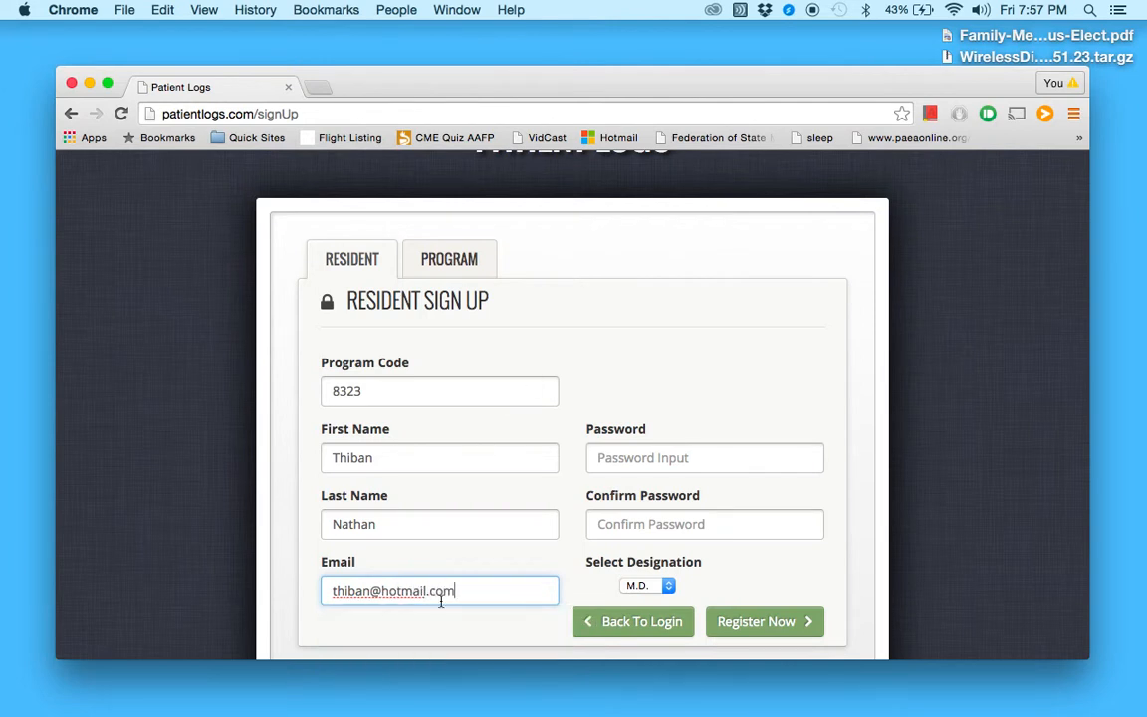
{"action": "left_click", "coordinate": [657, 458]}
{"action": "type", "text": "•••"}
{"action": "left_click", "coordinate": [671, 522]}
{"action": "type", "text": "••••"}
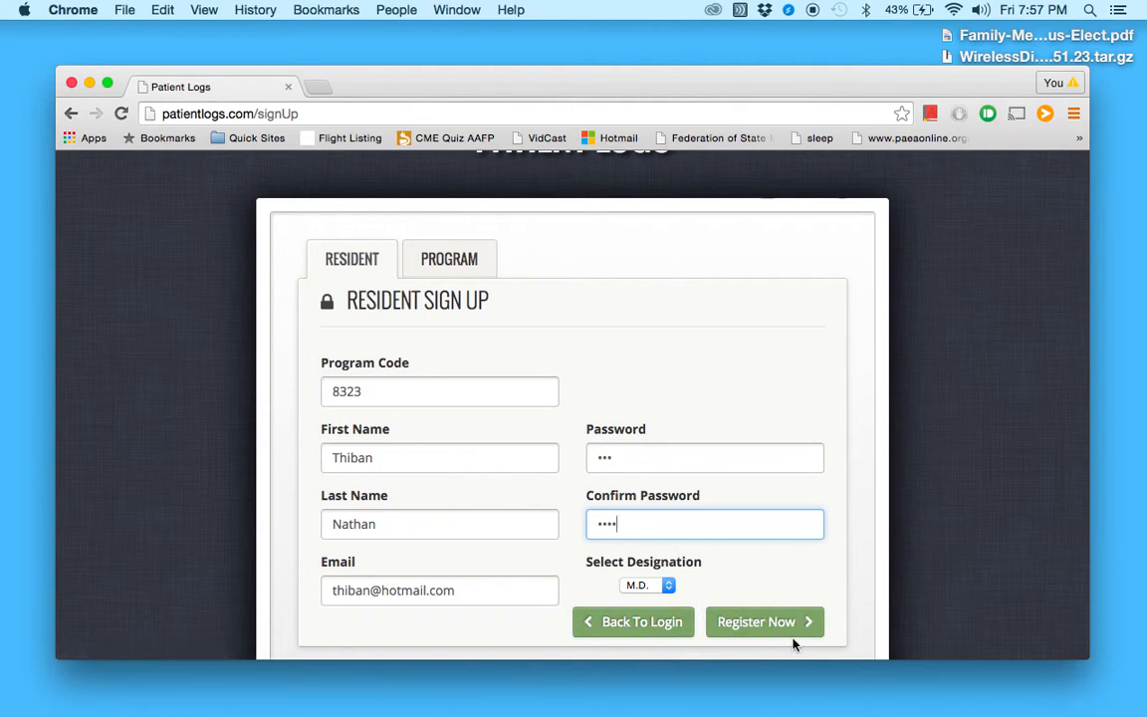
{"action": "left_click", "coordinate": [622, 624]}
Sign in with the resident's e-mail and password to reach the July 2015 calendar
{"action": "scroll", "coordinate": [478, 498], "scroll_direction": "down", "scroll_amount": 3}
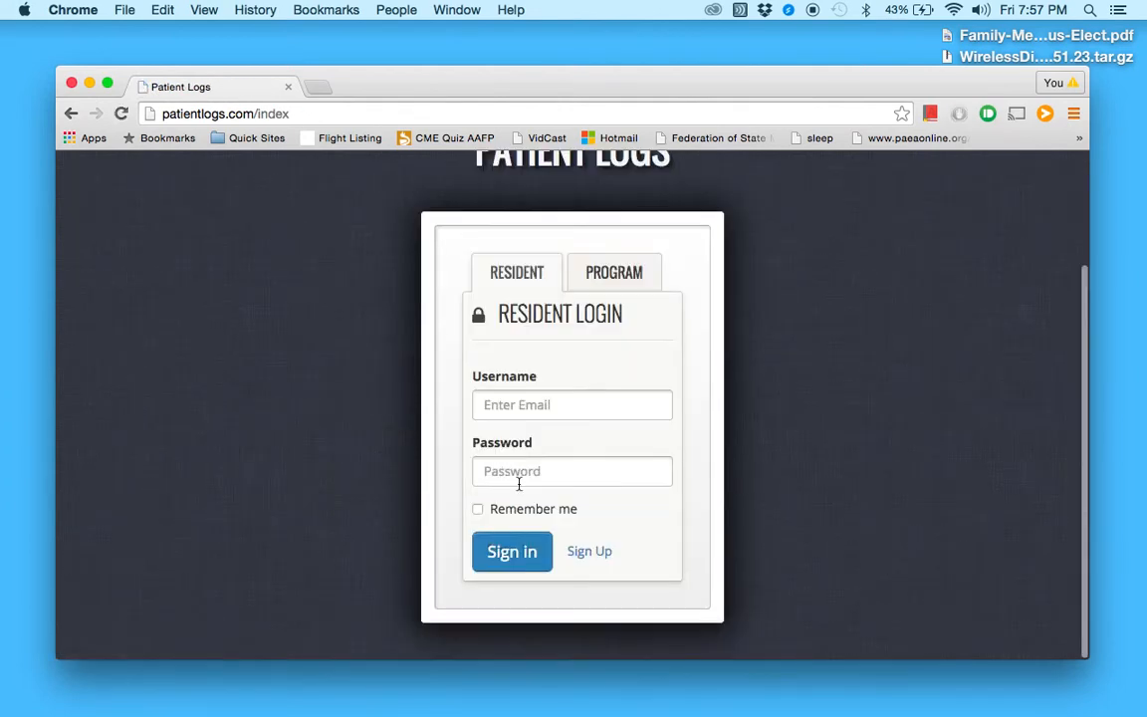
{"action": "left_click", "coordinate": [535, 408]}
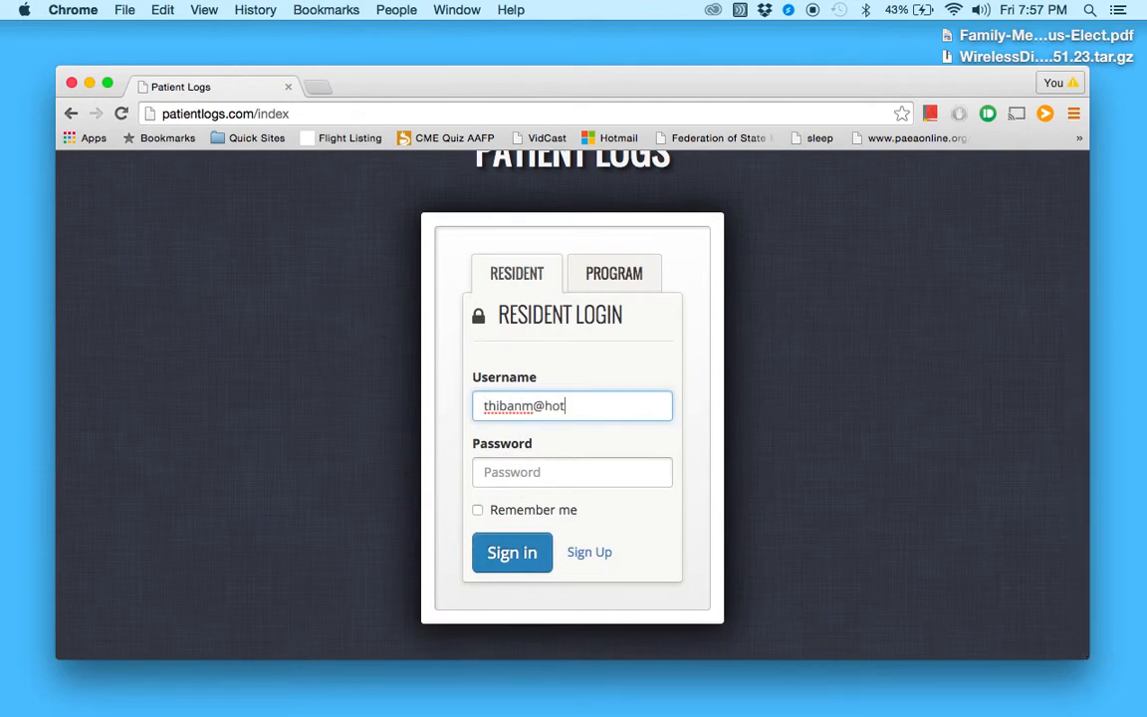
{"action": "key", "text": "Tab"}
{"action": "type", "text": "******"}
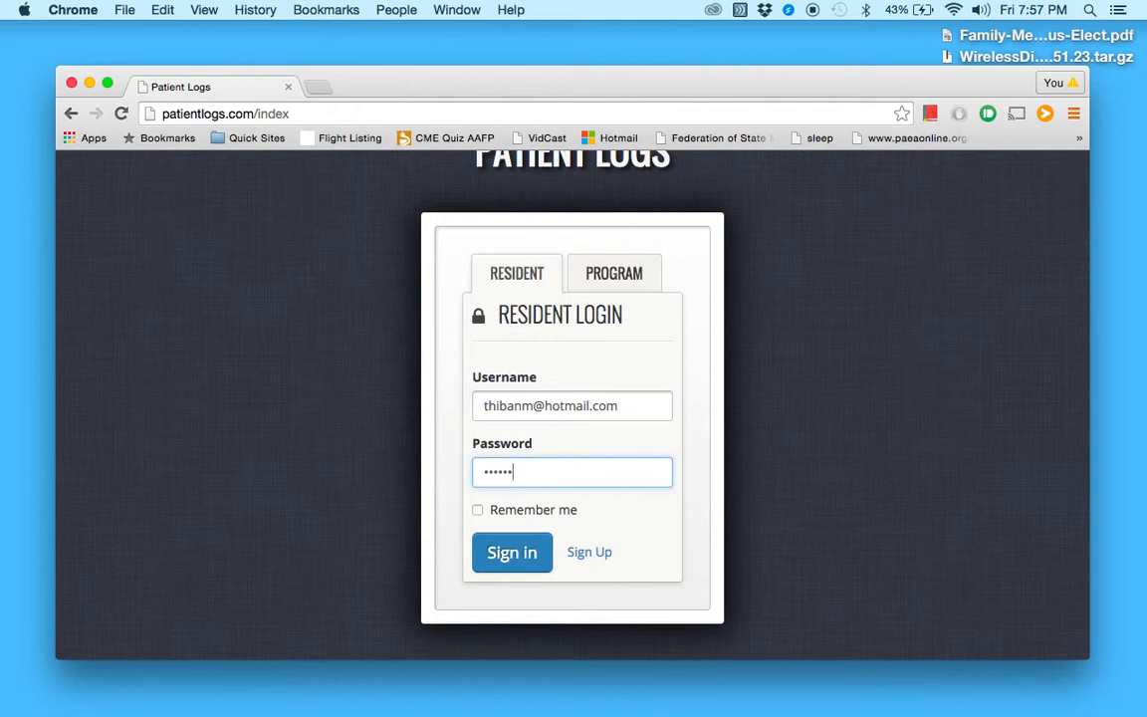
{"action": "left_click", "coordinate": [507, 556]}
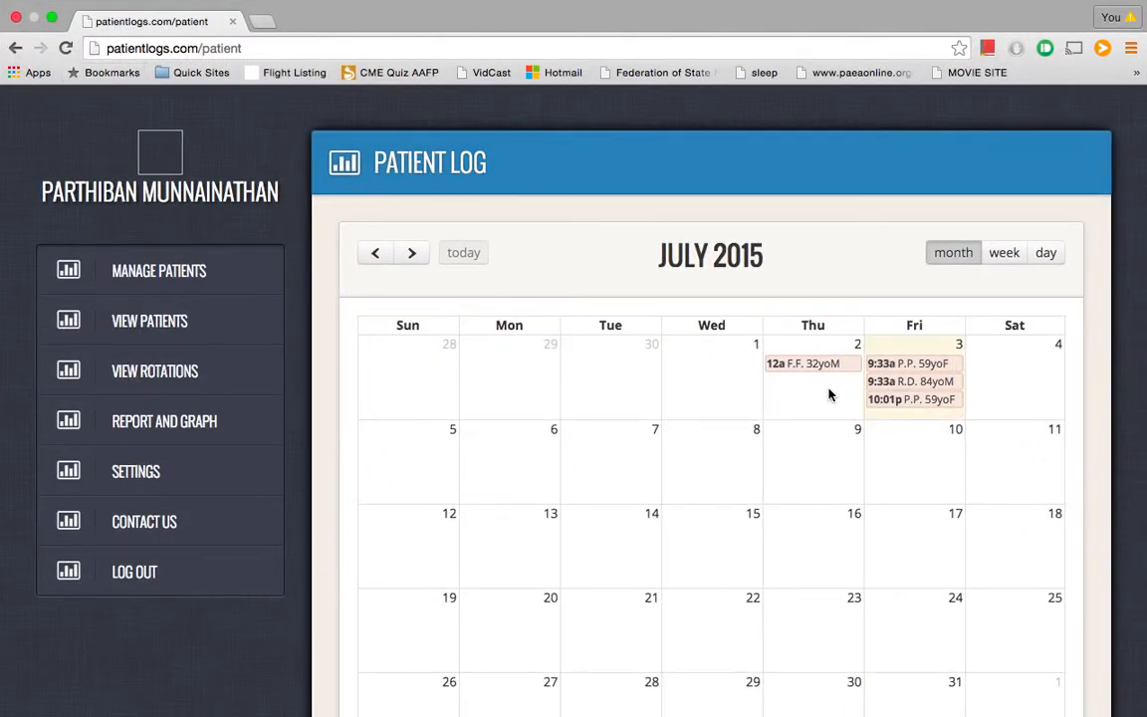
{"action": "scroll", "coordinate": [825, 394], "scroll_direction": "down", "scroll_amount": 2}
{"action": "scroll", "coordinate": [821, 395], "scroll_direction": "down", "scroll_amount": 3}
{"action": "scroll", "coordinate": [822, 395], "scroll_direction": "up", "scroll_amount": 4}
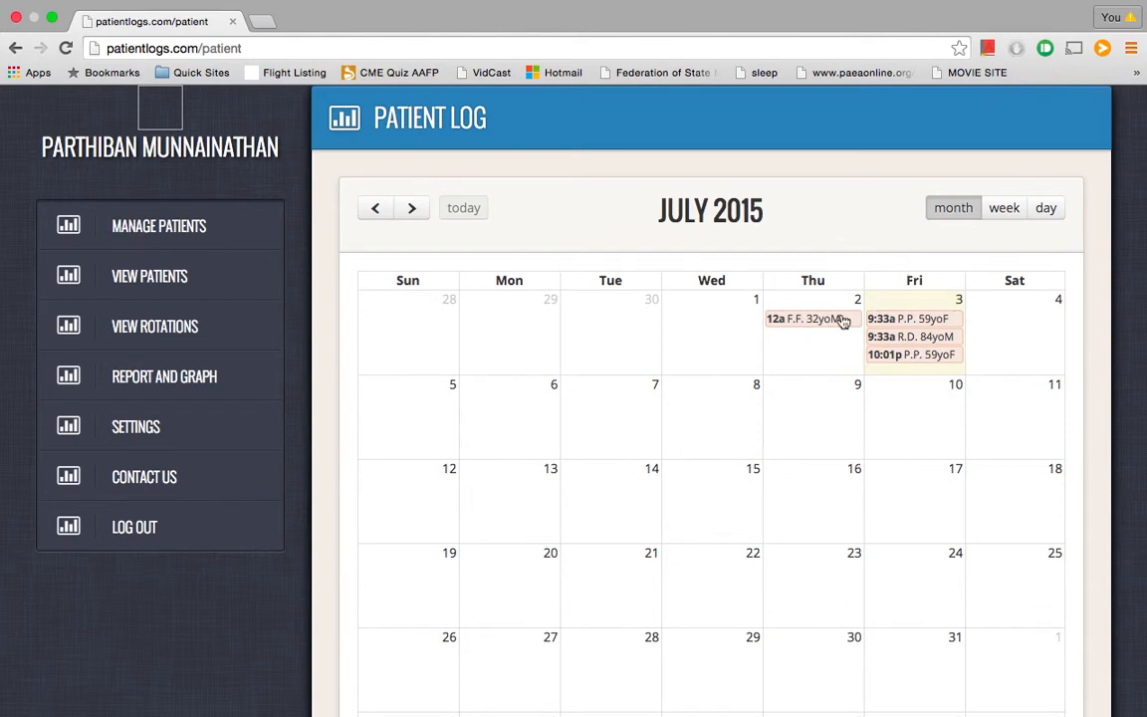
{"action": "scroll", "coordinate": [812, 448], "scroll_direction": "down", "scroll_amount": 2}
{"action": "scroll", "coordinate": [811, 448], "scroll_direction": "up", "scroll_amount": 3}
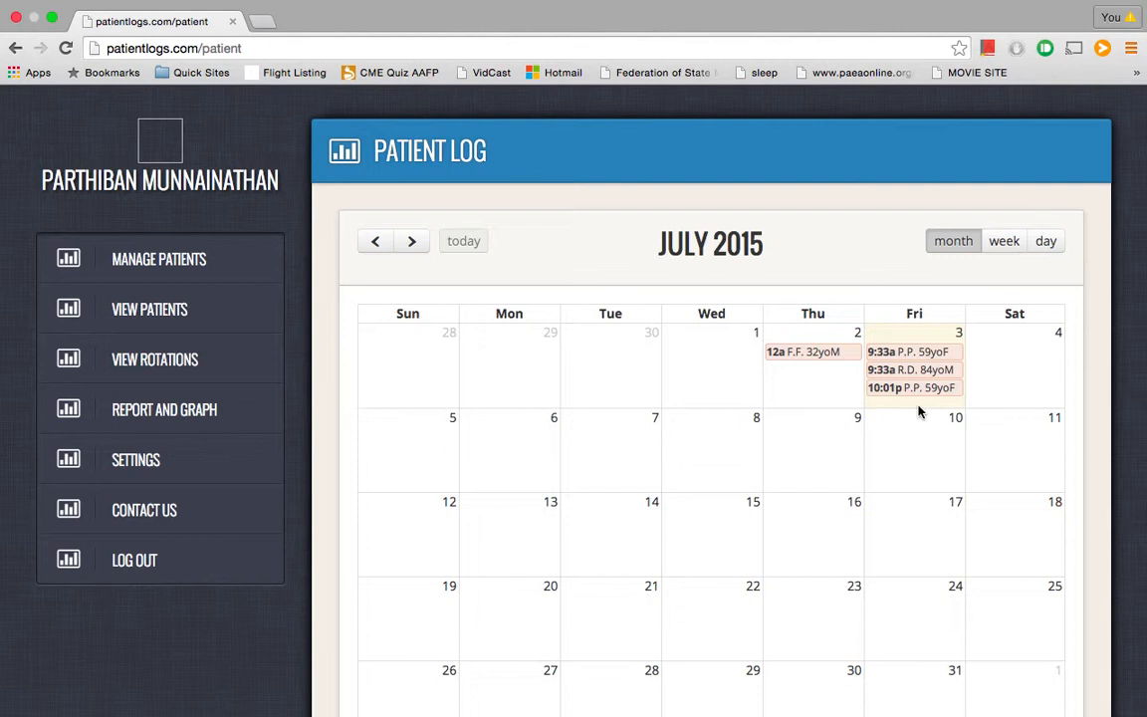
{"action": "scroll", "coordinate": [919, 411], "scroll_direction": "down", "scroll_amount": 10}
{"action": "scroll", "coordinate": [597, 378], "scroll_direction": "down", "scroll_amount": 1}
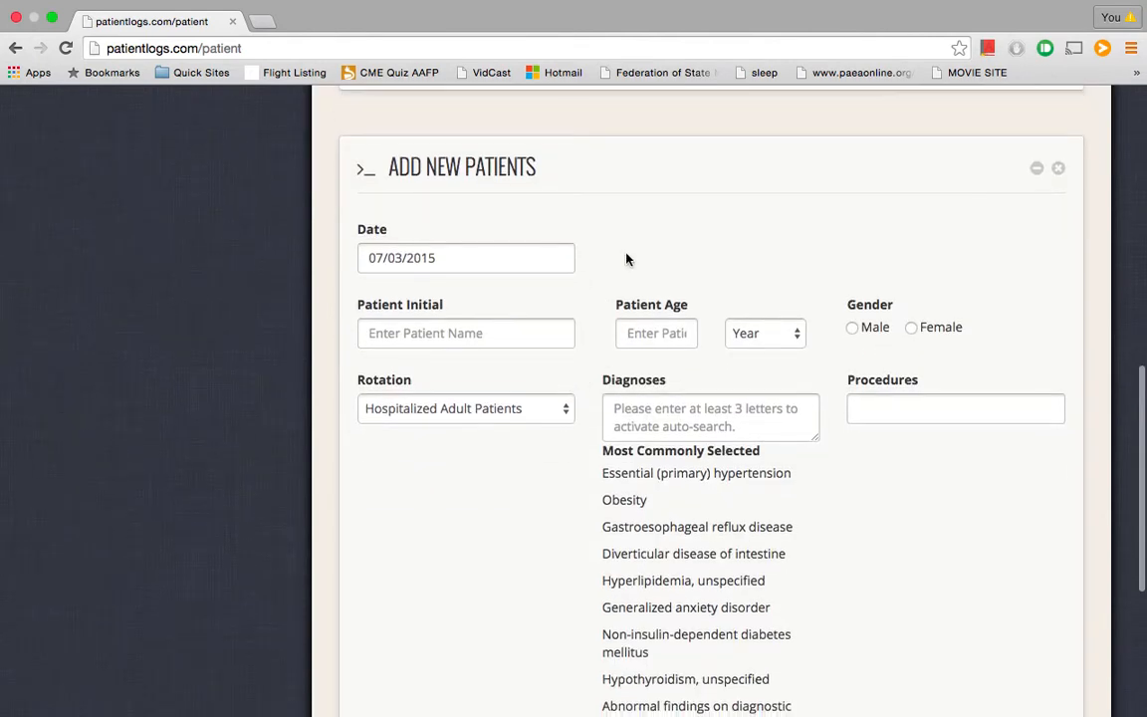
{"action": "scroll", "coordinate": [626, 259], "scroll_direction": "up", "scroll_amount": 10}
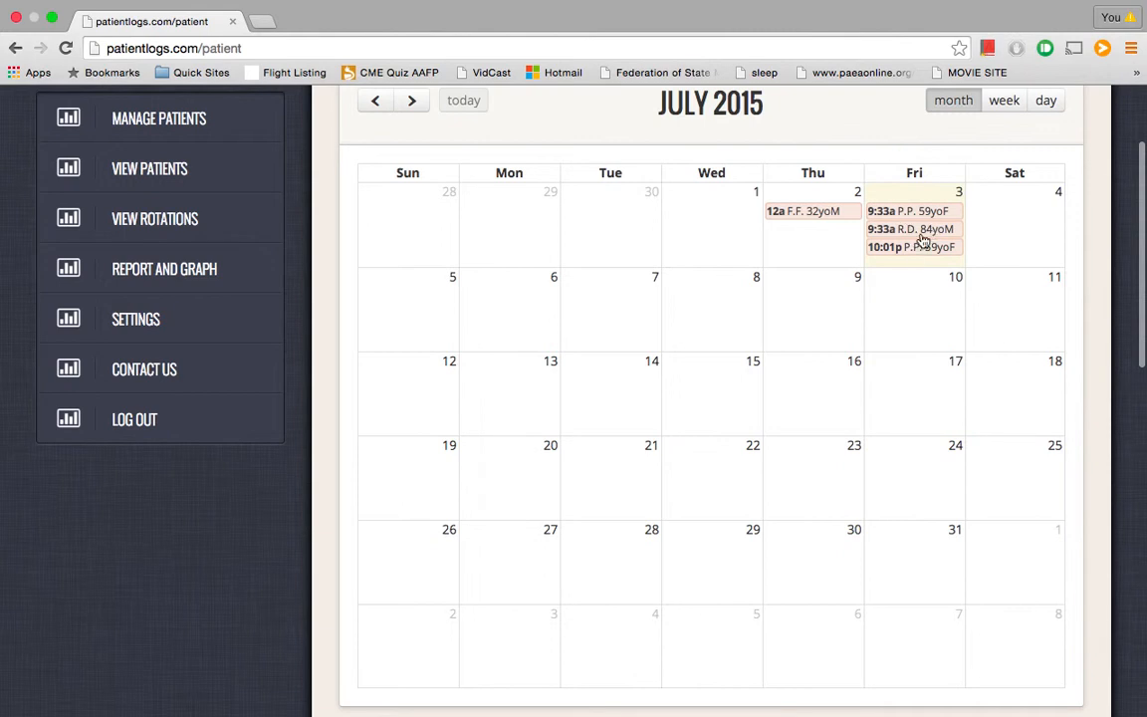
{"action": "scroll", "coordinate": [908, 266], "scroll_direction": "down", "scroll_amount": 2}
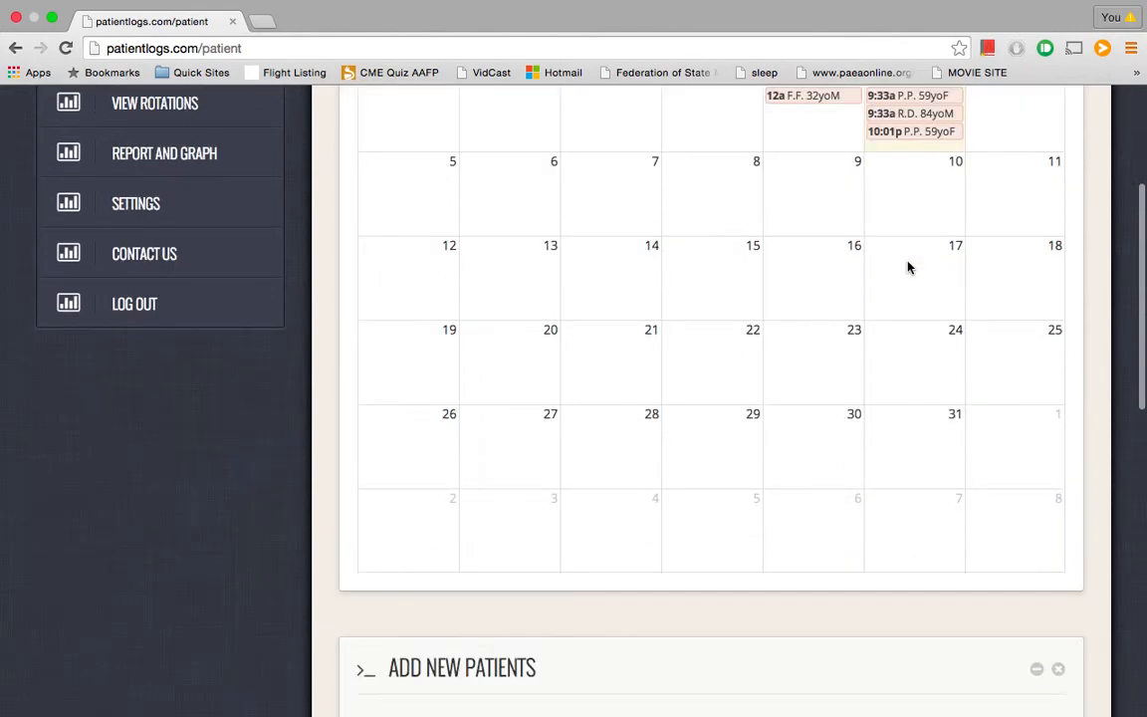
{"action": "scroll", "coordinate": [908, 267], "scroll_direction": "down", "scroll_amount": 7}
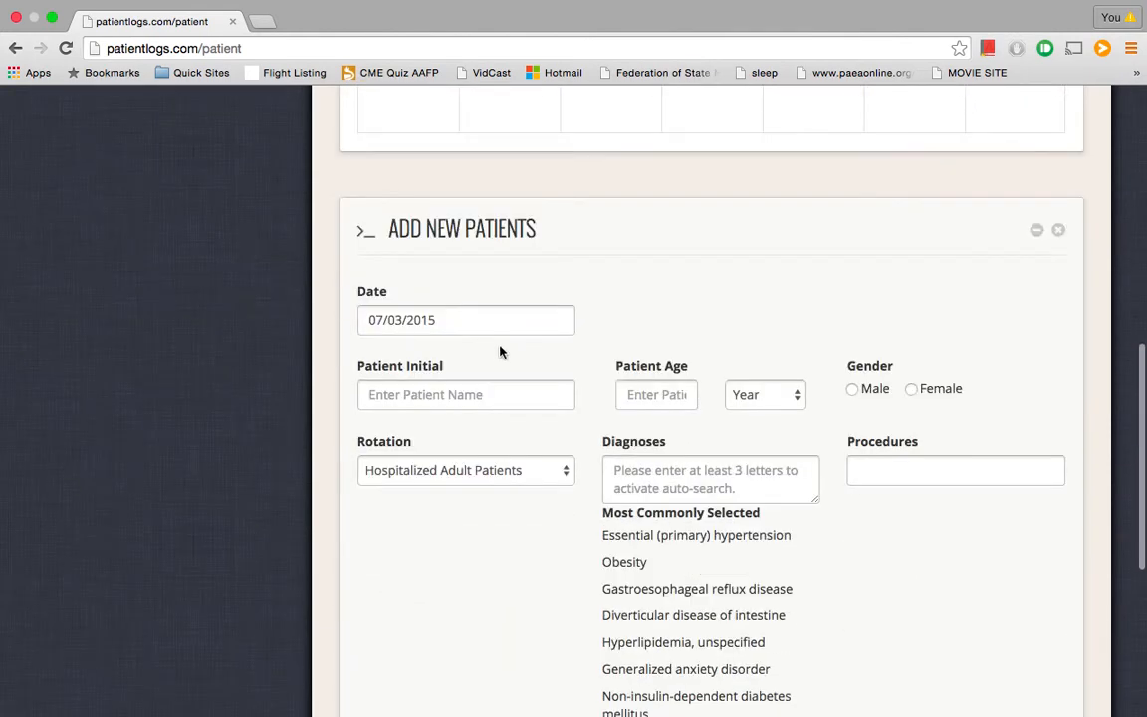
Enter the patient's initials, age 25 in Years, and Male gender
{"action": "left_click", "coordinate": [469, 398]}
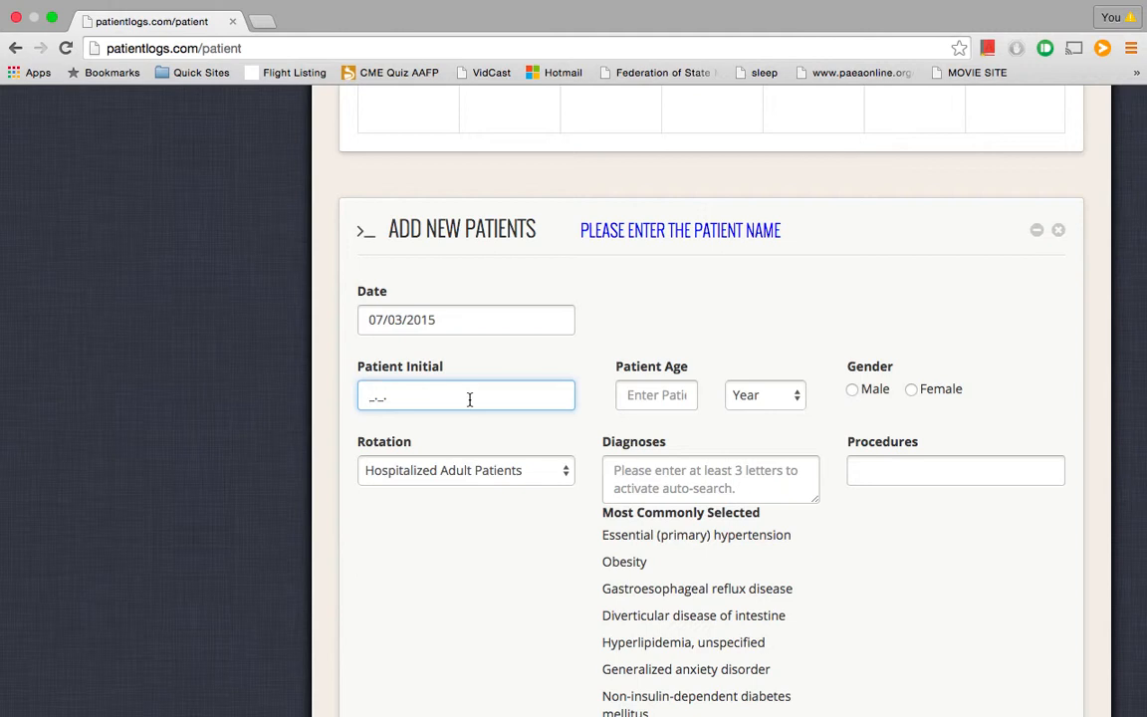
{"action": "scroll", "coordinate": [468, 401], "scroll_direction": "up", "scroll_amount": 10}
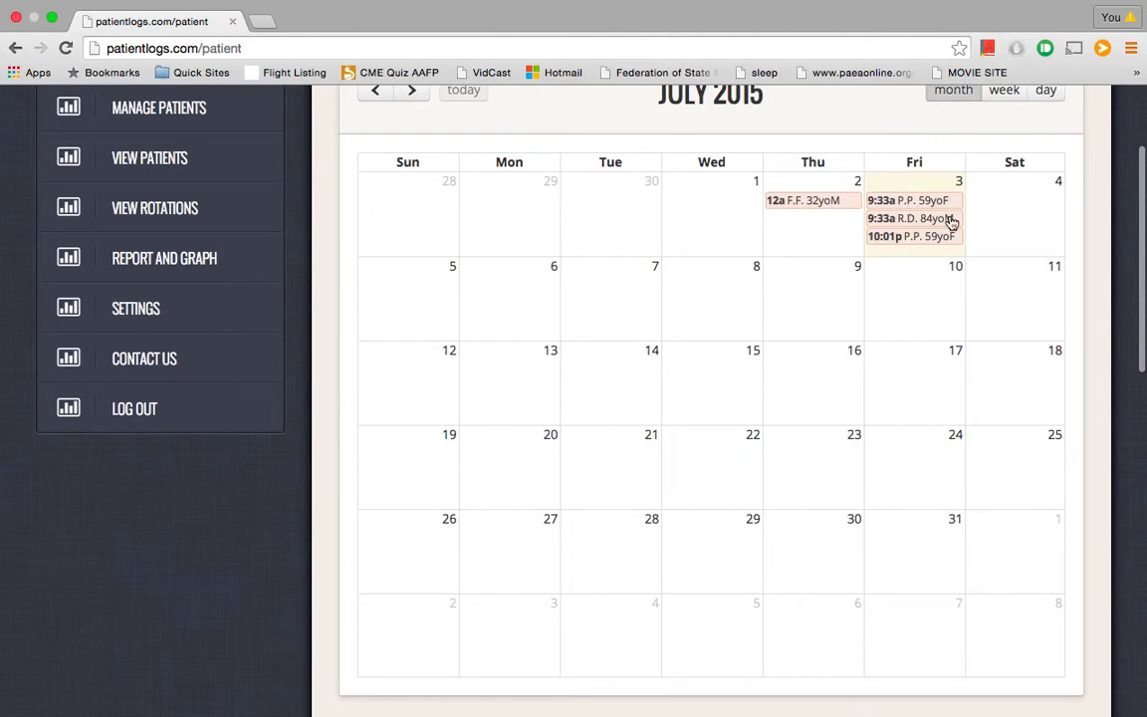
{"action": "scroll", "coordinate": [768, 326], "scroll_direction": "down", "scroll_amount": 10}
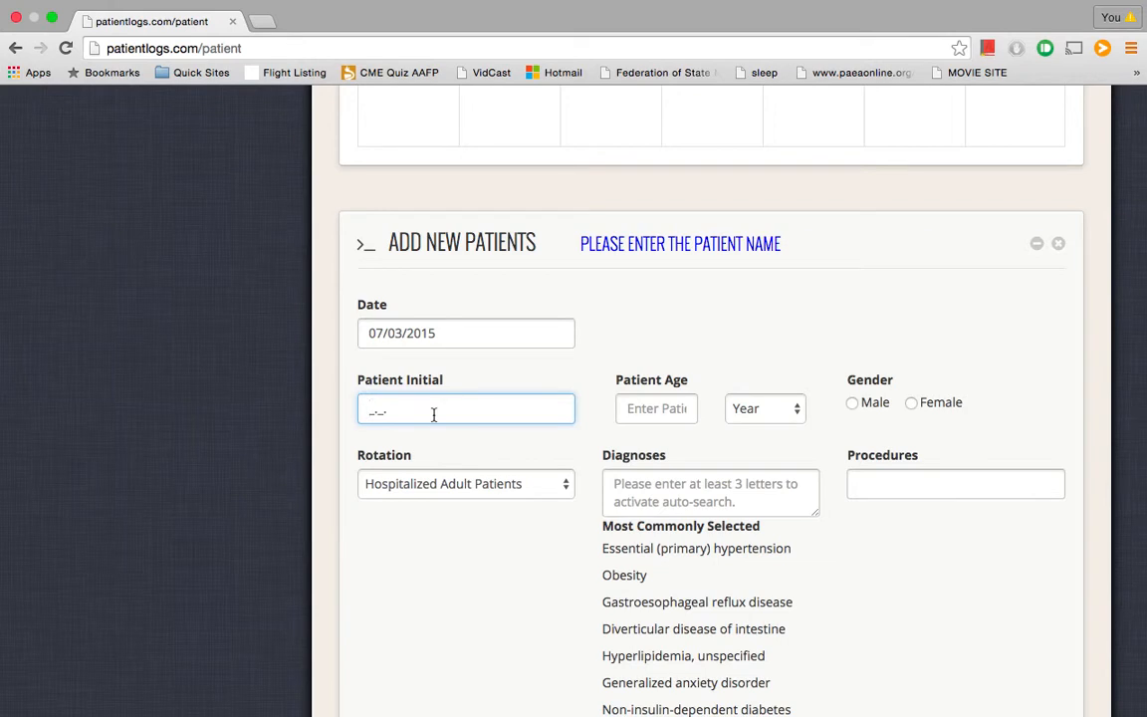
{"action": "type", "text": "TT"}
{"action": "scroll", "coordinate": [466, 391], "scroll_direction": "down", "scroll_amount": 2}
{"action": "left_click", "coordinate": [640, 342]}
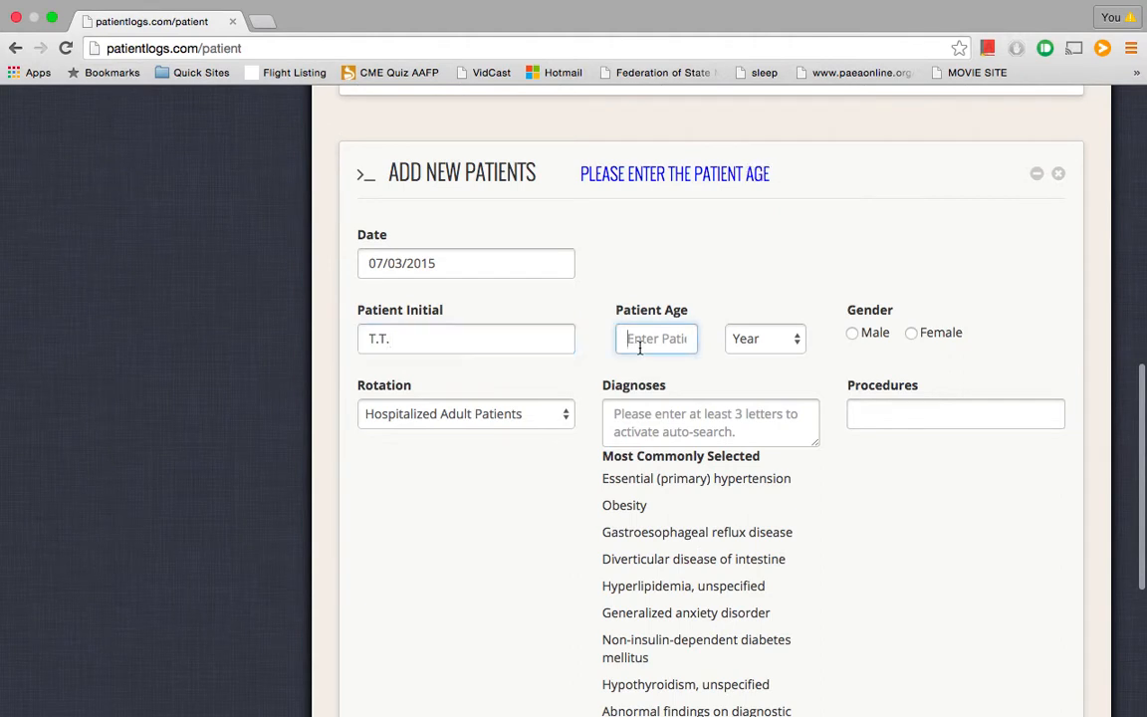
{"action": "type", "text": "25"}
{"action": "left_click", "coordinate": [790, 329]}
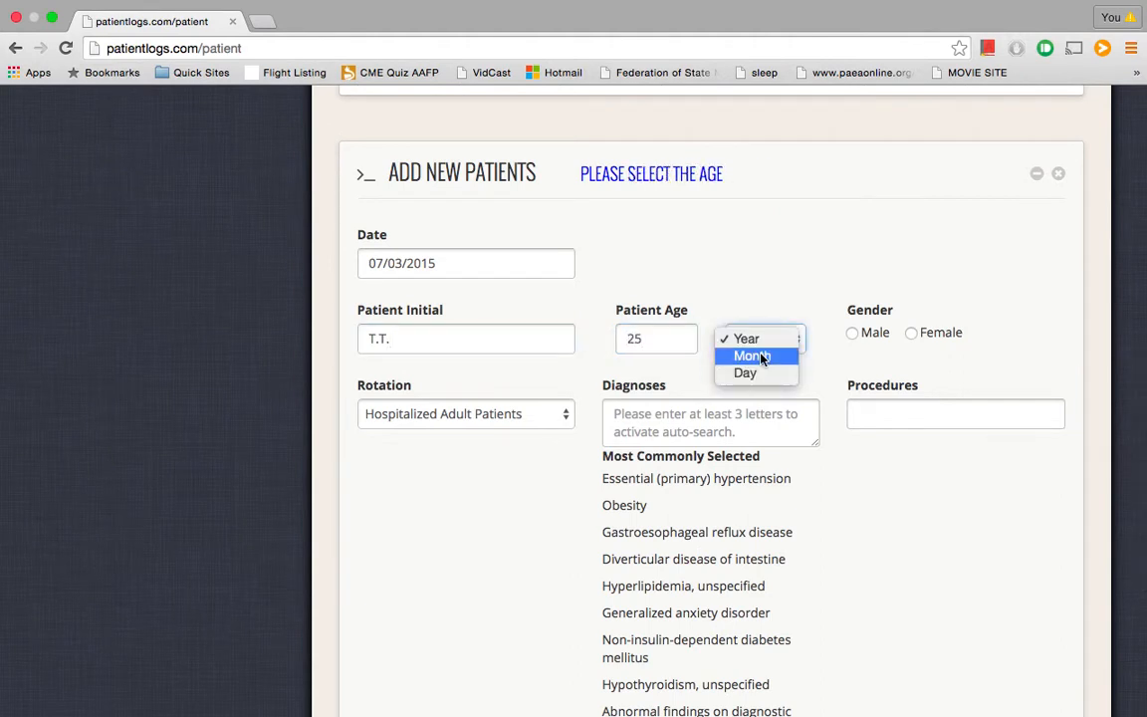
{"action": "left_click", "coordinate": [755, 286]}
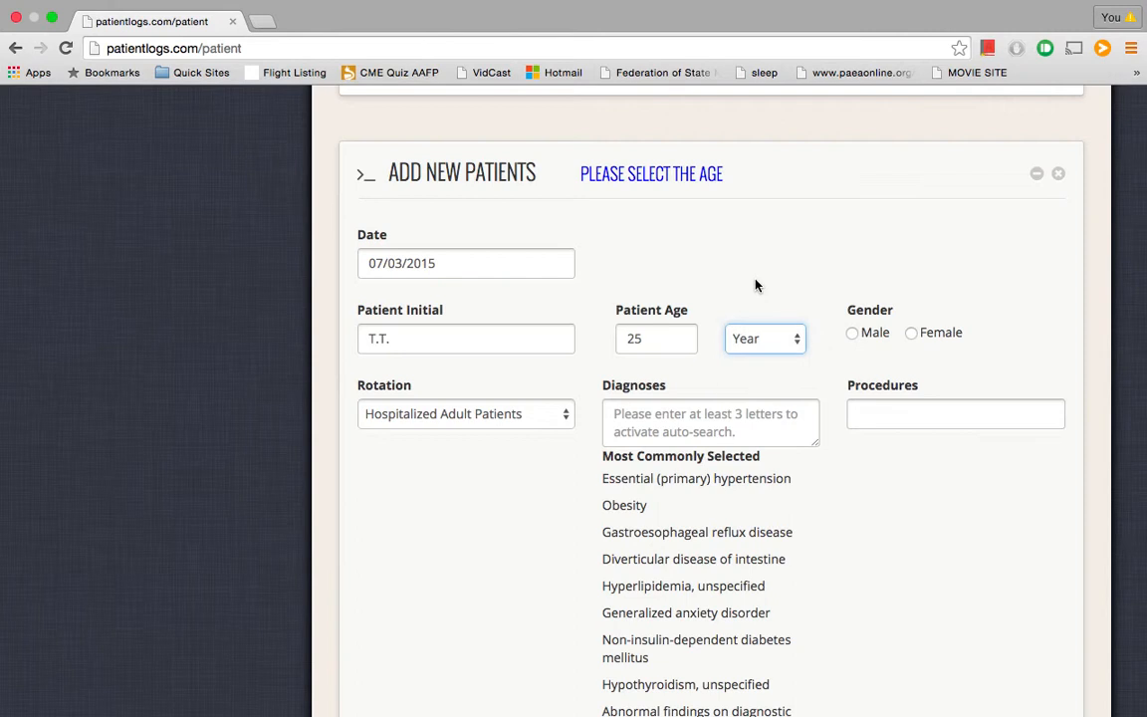
{"action": "left_click", "coordinate": [852, 332]}
{"action": "scroll", "coordinate": [568, 524], "scroll_direction": "down", "scroll_amount": 1}
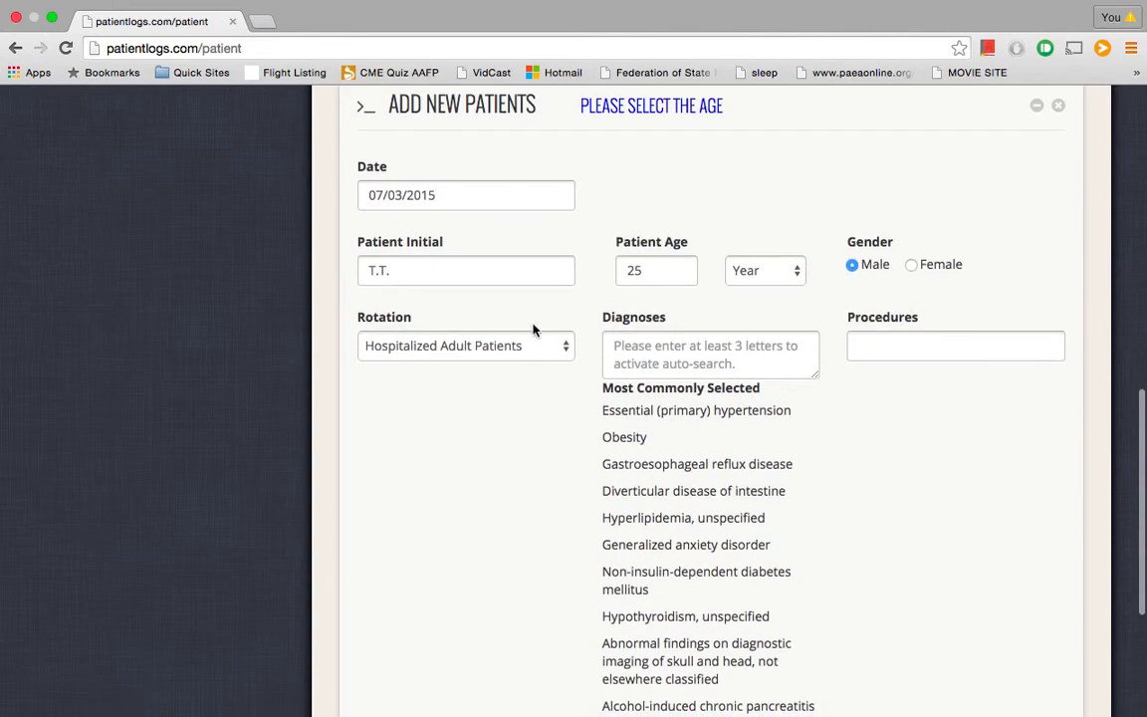
{"action": "left_click", "coordinate": [510, 354]}
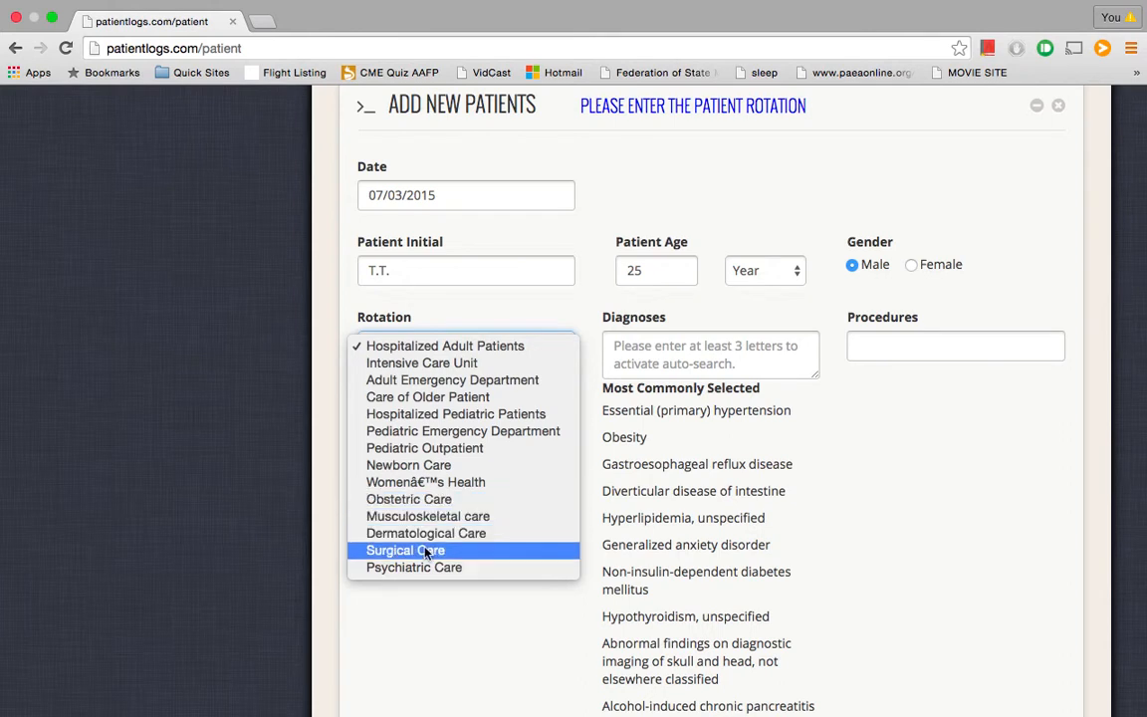
{"action": "left_click", "coordinate": [445, 619]}
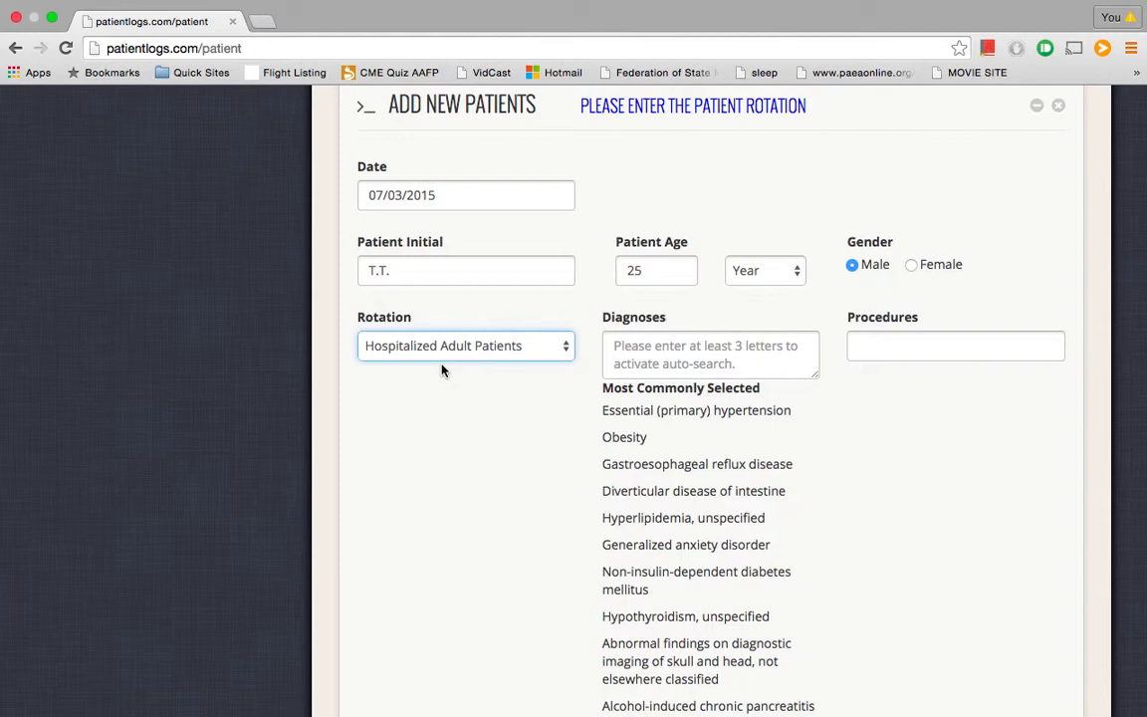
{"action": "scroll", "coordinate": [474, 515], "scroll_direction": "down", "scroll_amount": 1}
{"action": "left_click", "coordinate": [620, 319]}
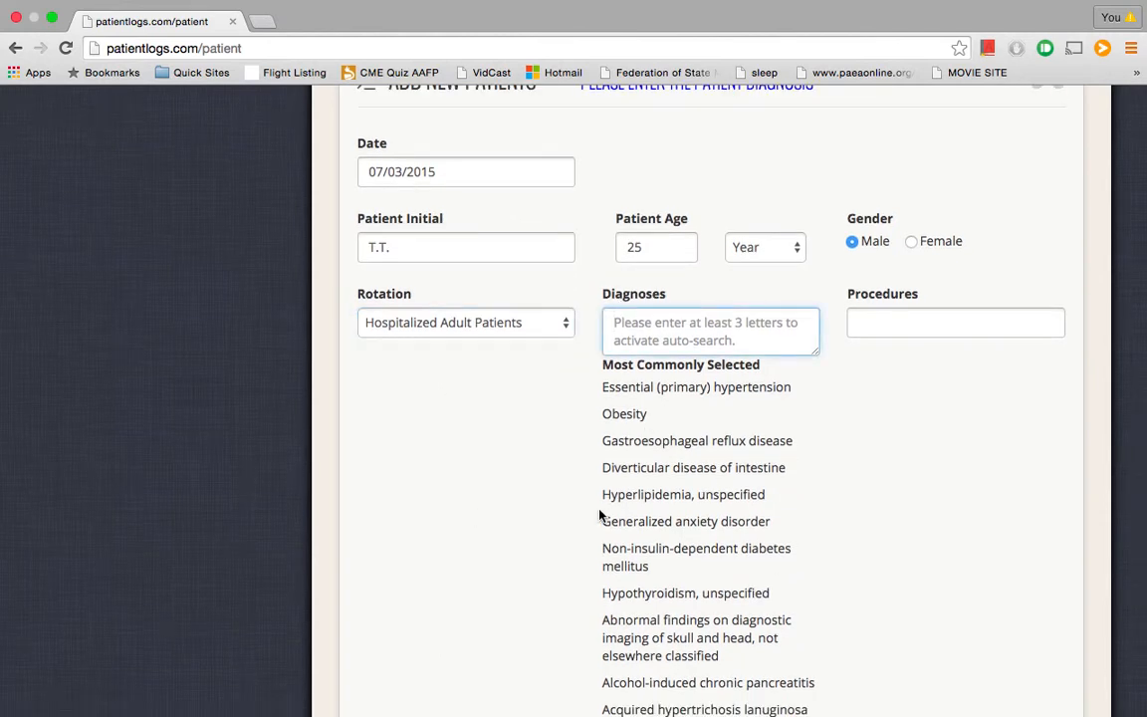
Add Generalized anxiety disorder, Obesity and Gastroesophageal reflux disease, then search 'hyper' in Diagnoses
{"action": "scroll", "coordinate": [600, 514], "scroll_direction": "down", "scroll_amount": 1}
{"action": "scroll", "coordinate": [601, 515], "scroll_direction": "down", "scroll_amount": 2}
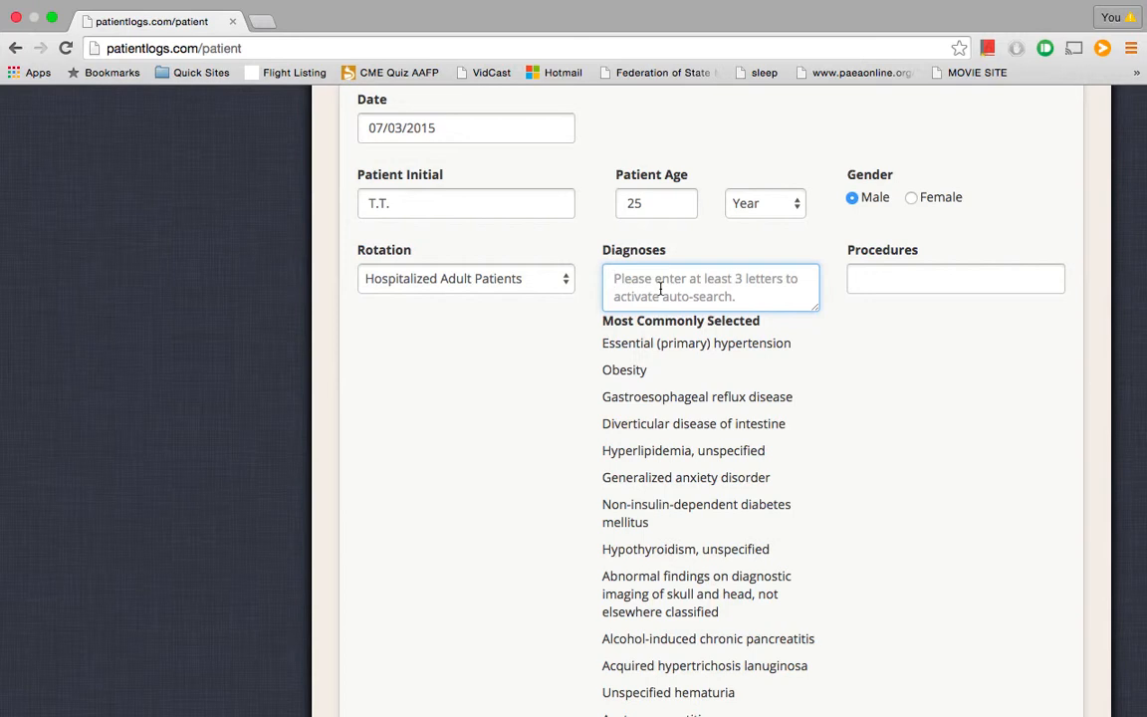
{"action": "scroll", "coordinate": [652, 501], "scroll_direction": "down", "scroll_amount": 3}
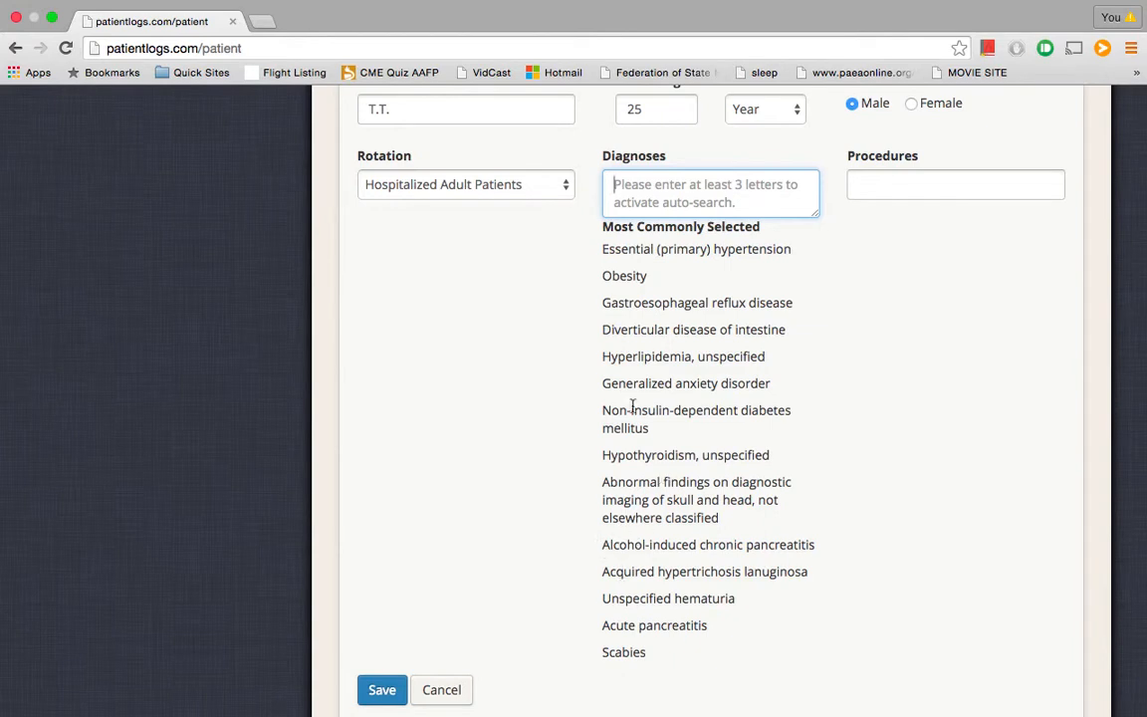
{"action": "left_click", "coordinate": [639, 383]}
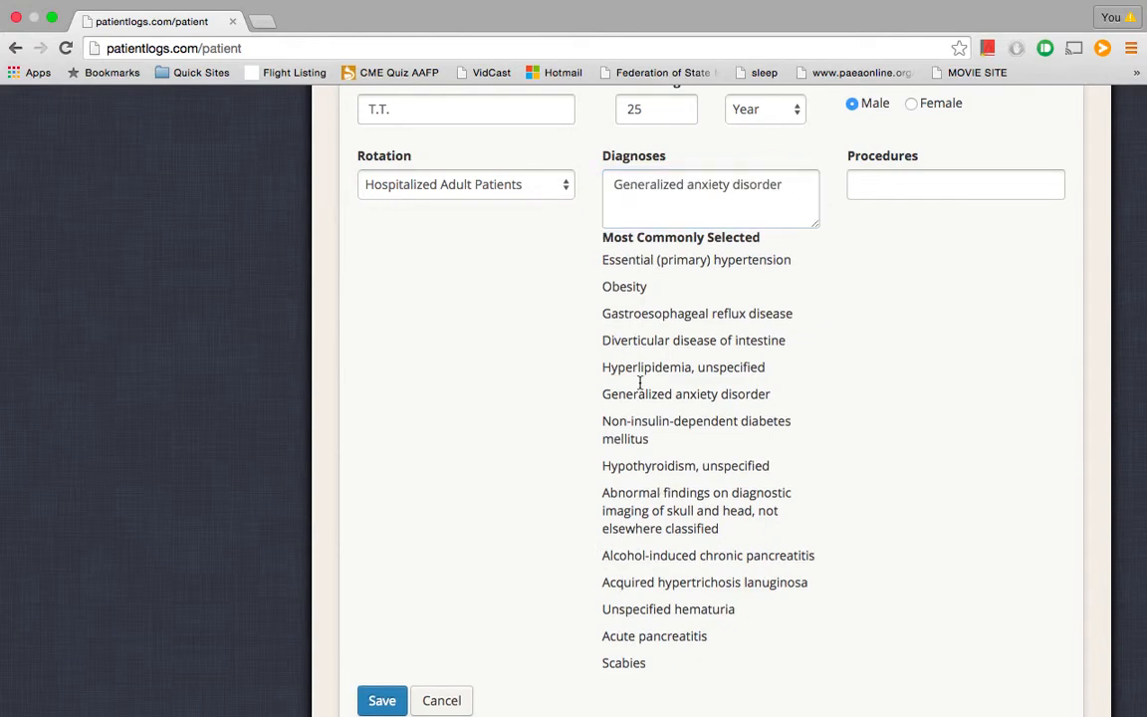
{"action": "left_click", "coordinate": [631, 289]}
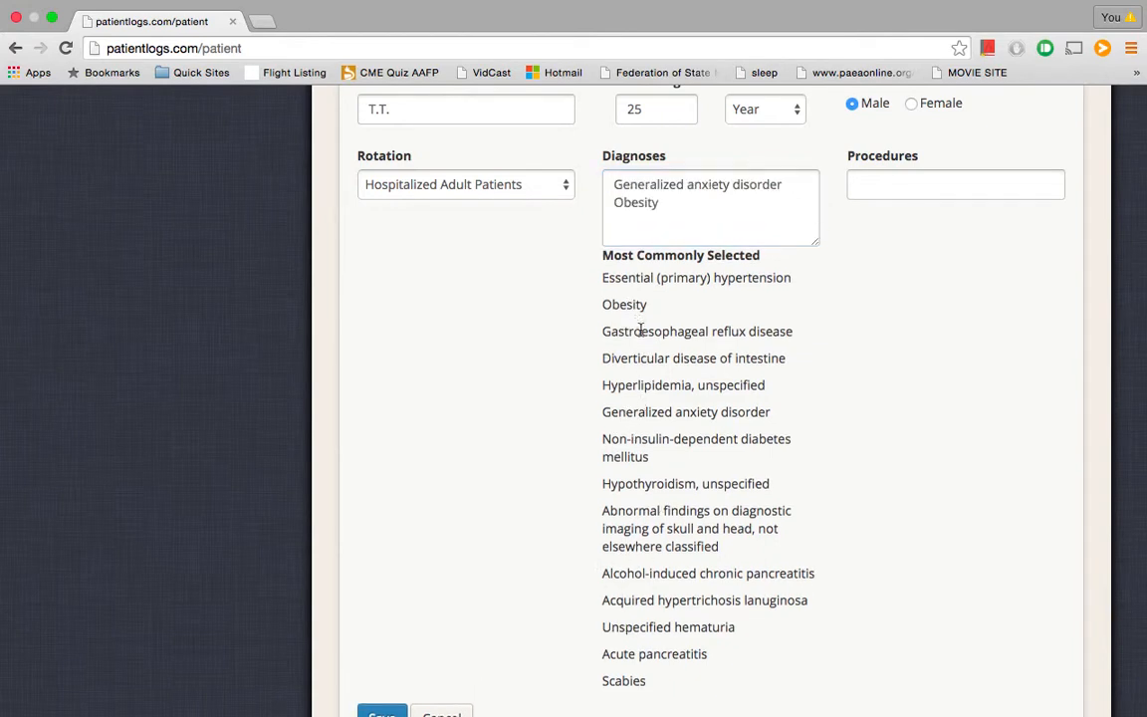
{"action": "left_click", "coordinate": [640, 330]}
{"action": "left_click", "coordinate": [628, 236]}
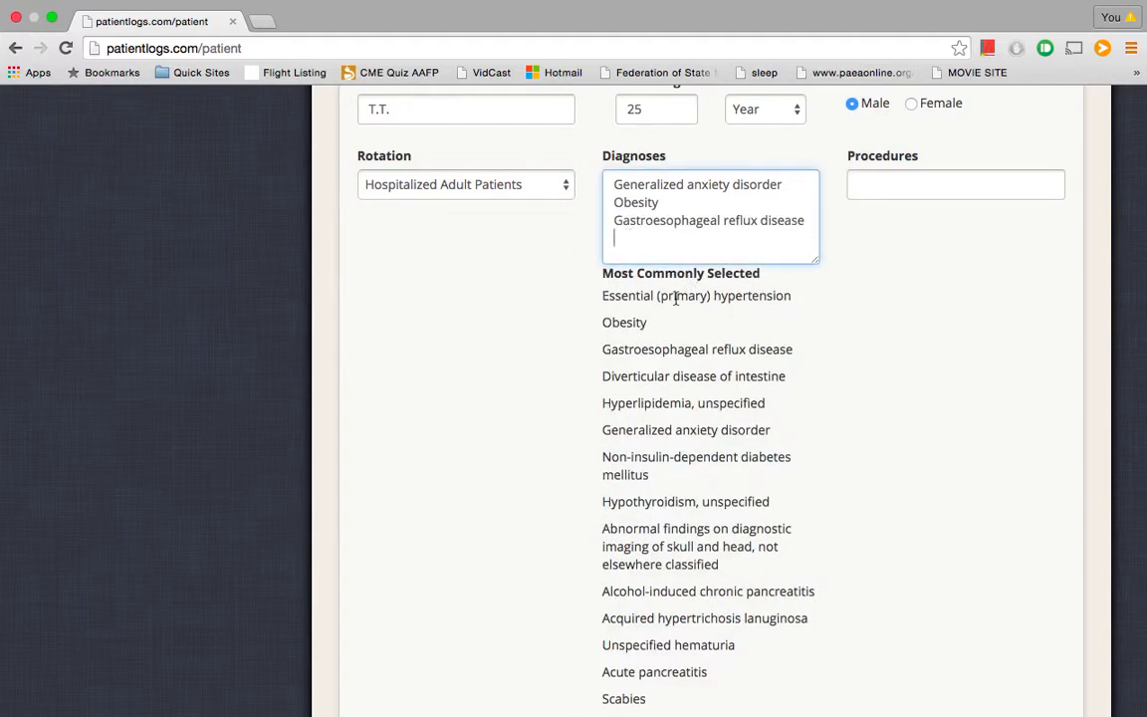
{"action": "type", "text": "hyper"}
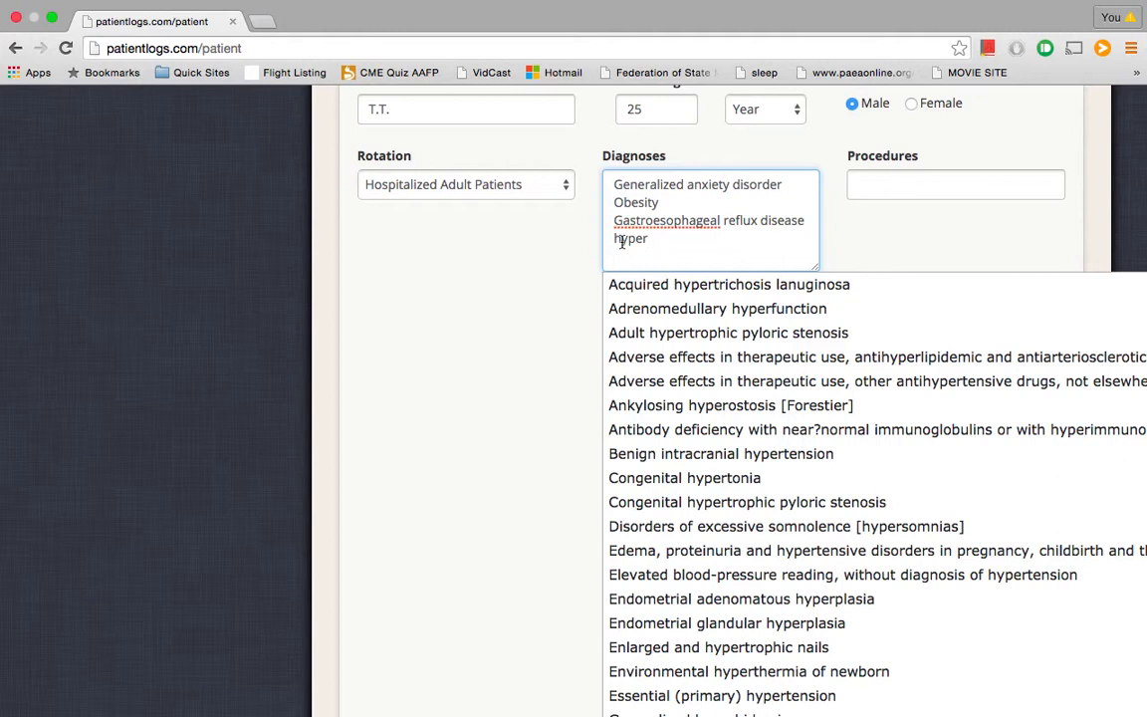
Search and pick Essential (primary) hypertension, then search 'pancrea' and pick Acute pancreatitis
{"action": "key", "text": "BackSpace"}
{"action": "key", "text": "BackSpace"}
{"action": "scroll", "coordinate": [678, 456], "scroll_direction": "down", "scroll_amount": 3}
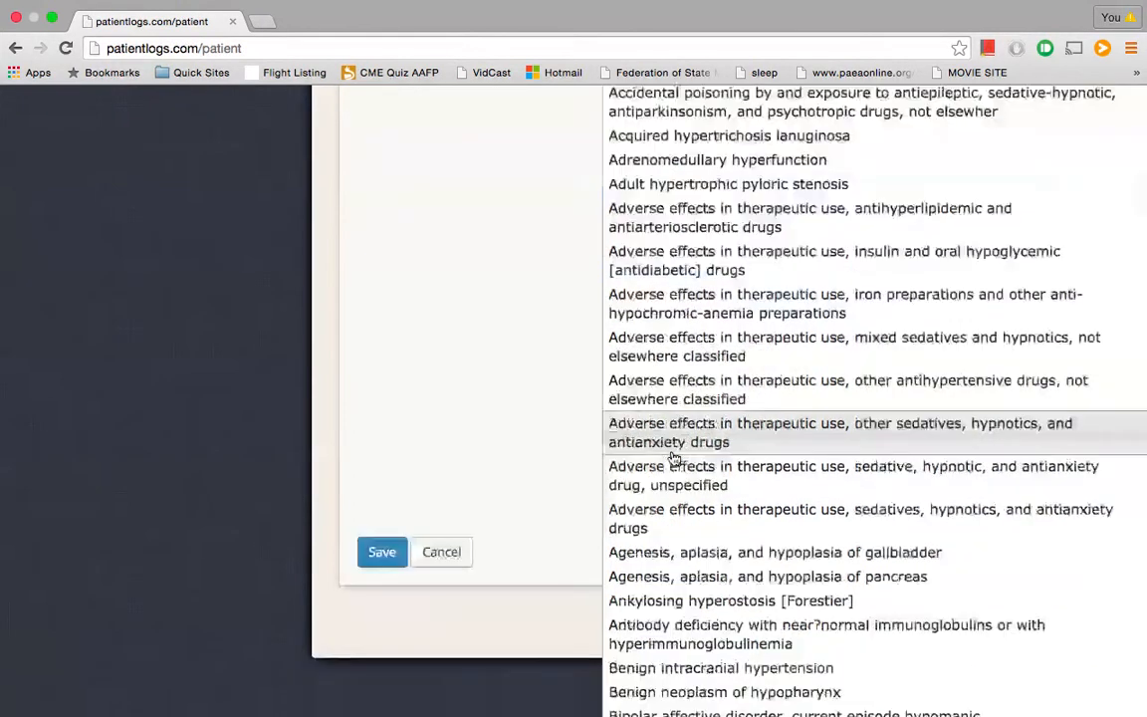
{"action": "scroll", "coordinate": [673, 455], "scroll_direction": "up", "scroll_amount": 3}
{"action": "type", "text": "ertension"}
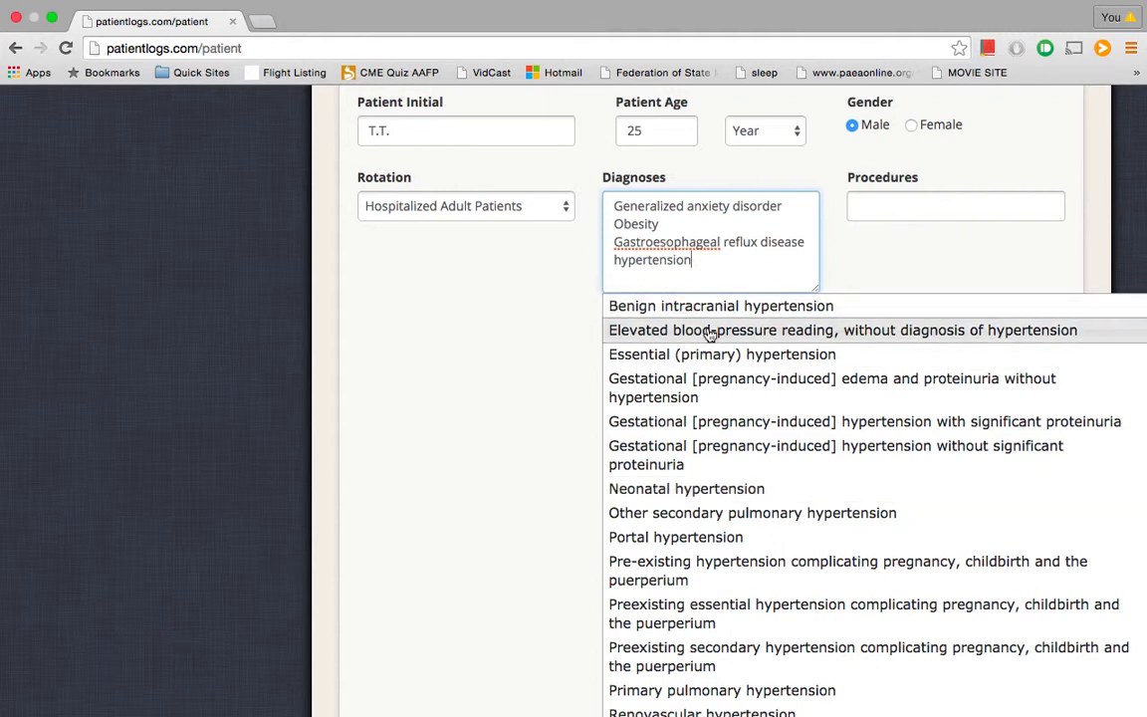
{"action": "left_click", "coordinate": [690, 355]}
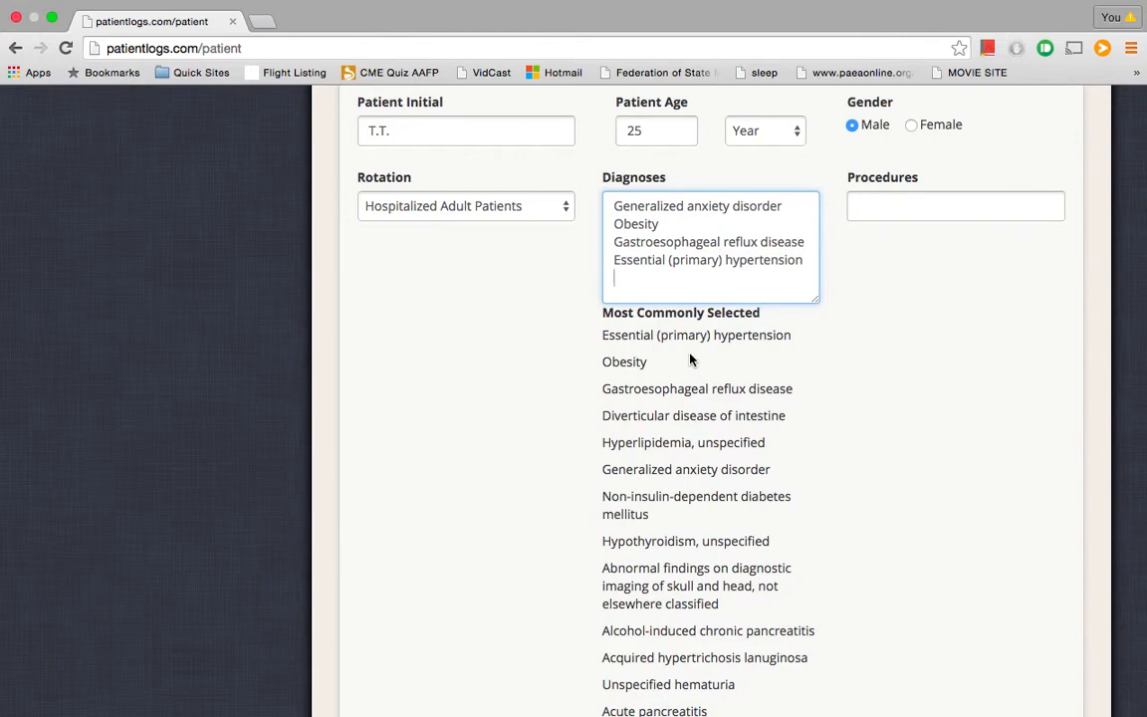
{"action": "type", "text": "pancre"}
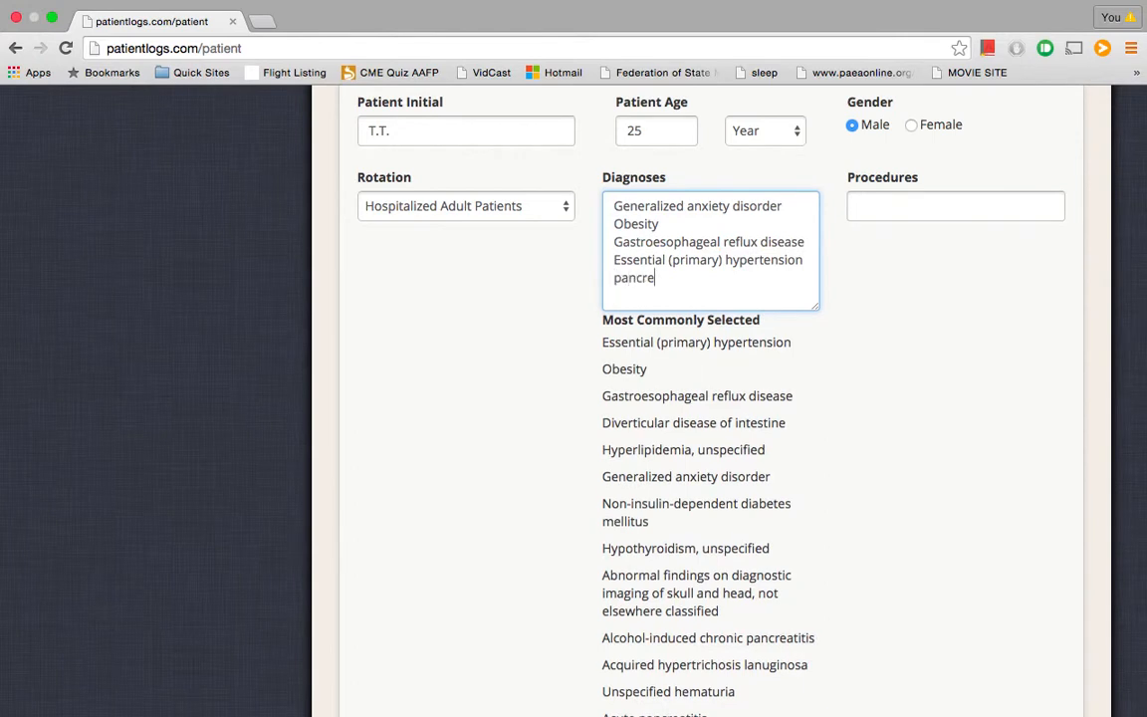
{"action": "type", "text": "a"}
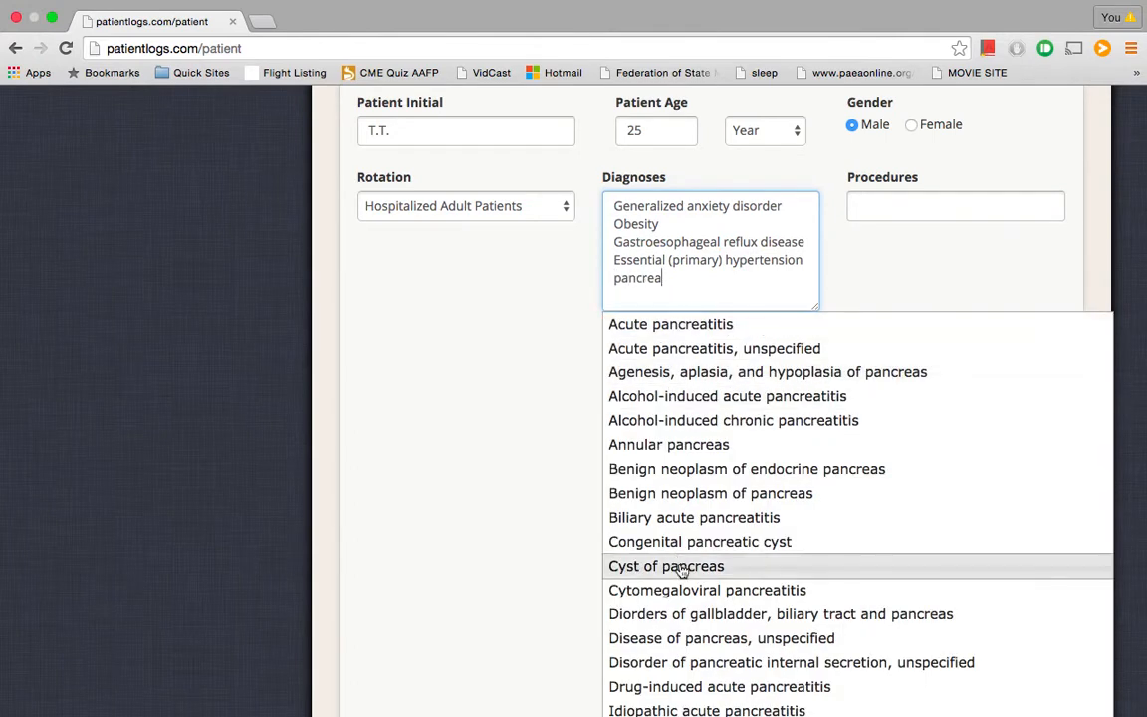
{"action": "left_click", "coordinate": [686, 325]}
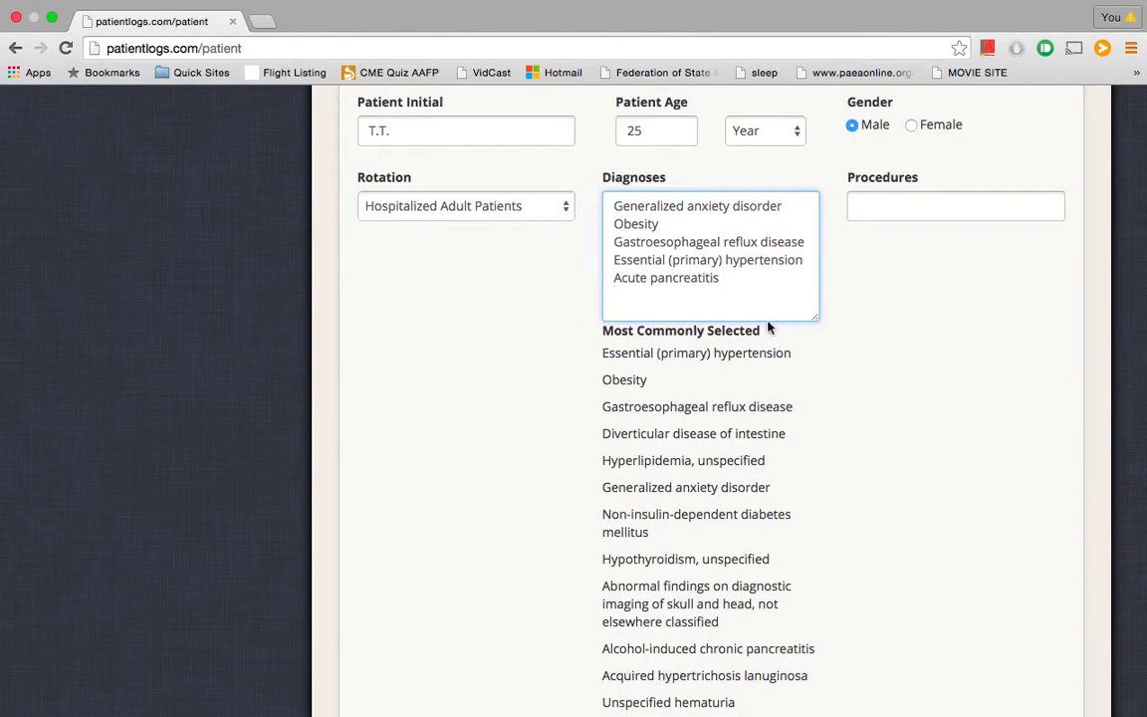
{"action": "scroll", "coordinate": [932, 374], "scroll_direction": "up", "scroll_amount": 2}
Search 'circum' to set Circumcision as the procedure and save the patient entry
{"action": "left_click", "coordinate": [924, 298]}
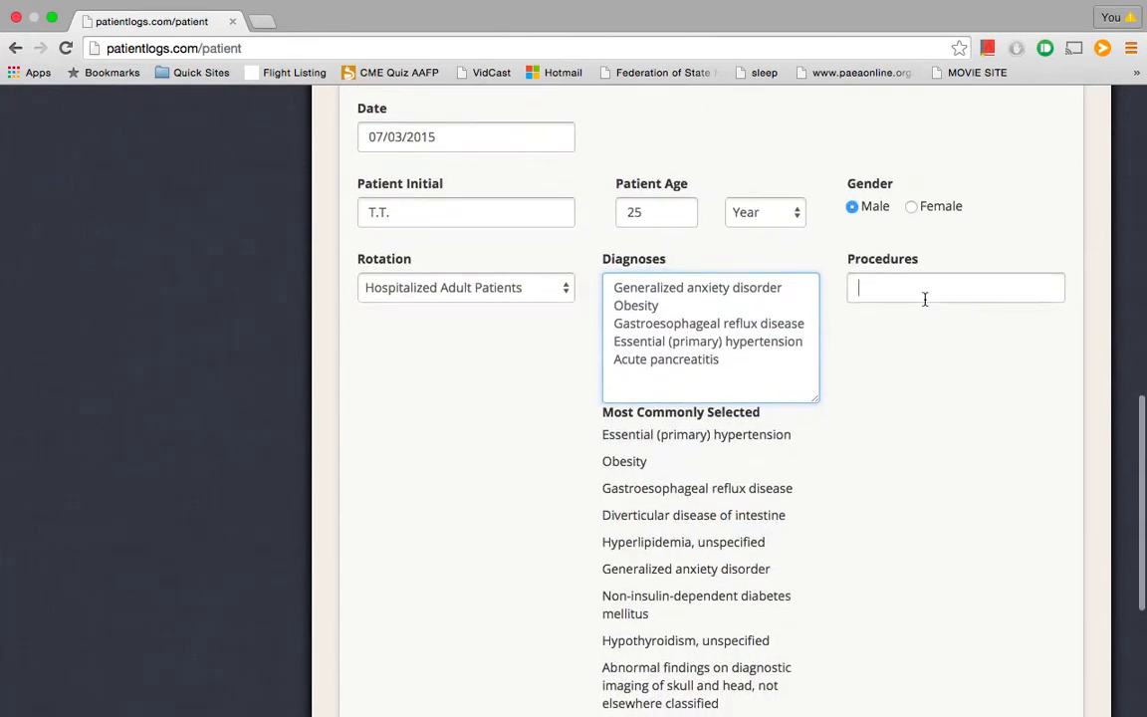
{"action": "type", "text": "sutu"}
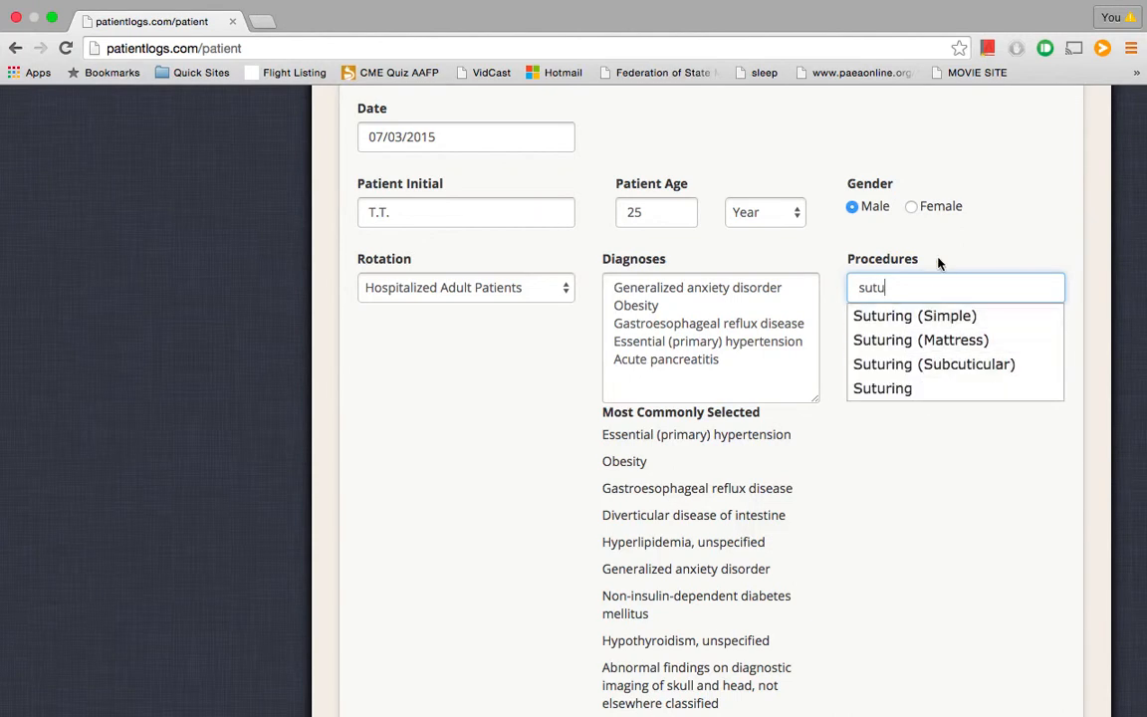
{"action": "key", "text": "BackSpace"}
{"action": "key", "text": "BackSpace"}
{"action": "key", "text": "BackSpace"}
{"action": "key", "text": "BackSpace"}
{"action": "type", "text": "comm"}
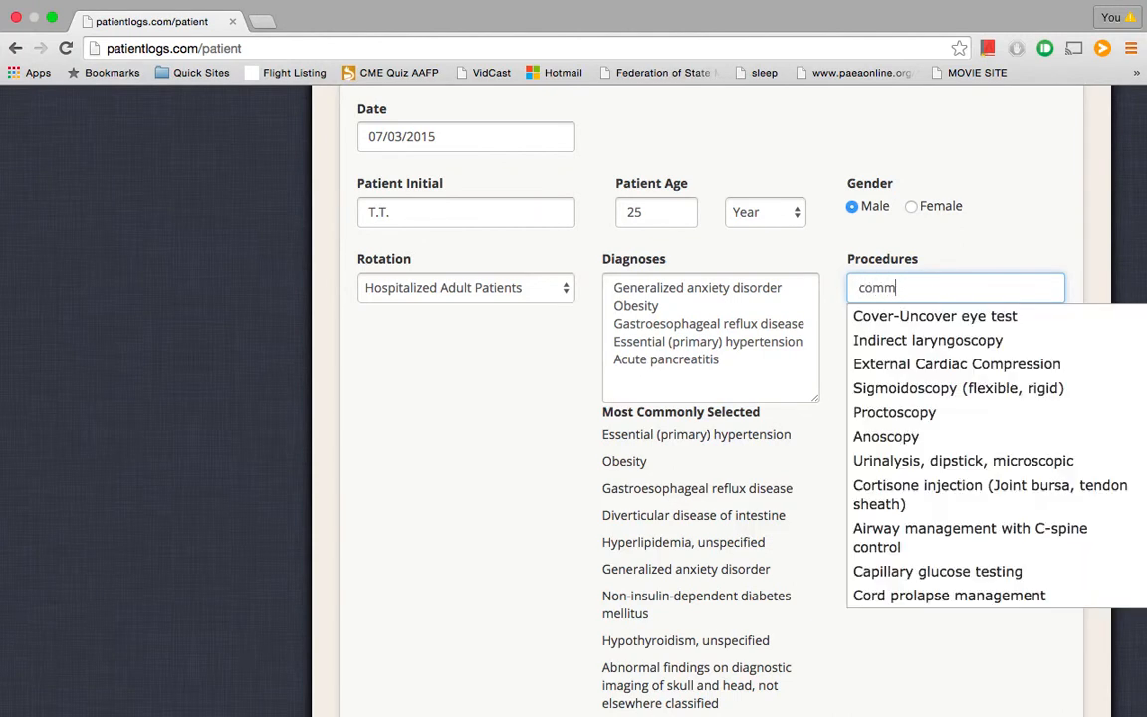
{"action": "key", "text": "BackSpace"}
{"action": "key", "text": "BackSpace"}
{"action": "key", "text": "BackSpace"}
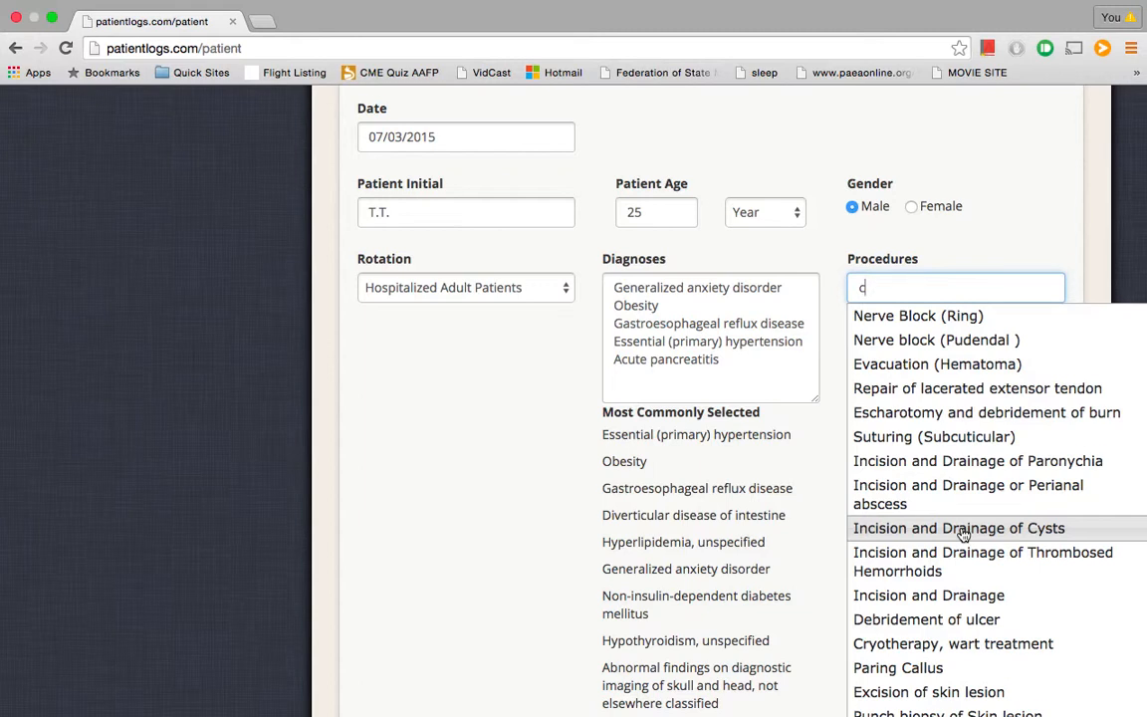
{"action": "scroll", "coordinate": [962, 534], "scroll_direction": "down", "scroll_amount": 1}
{"action": "scroll", "coordinate": [963, 534], "scroll_direction": "up", "scroll_amount": 1}
{"action": "type", "text": "ircum"}
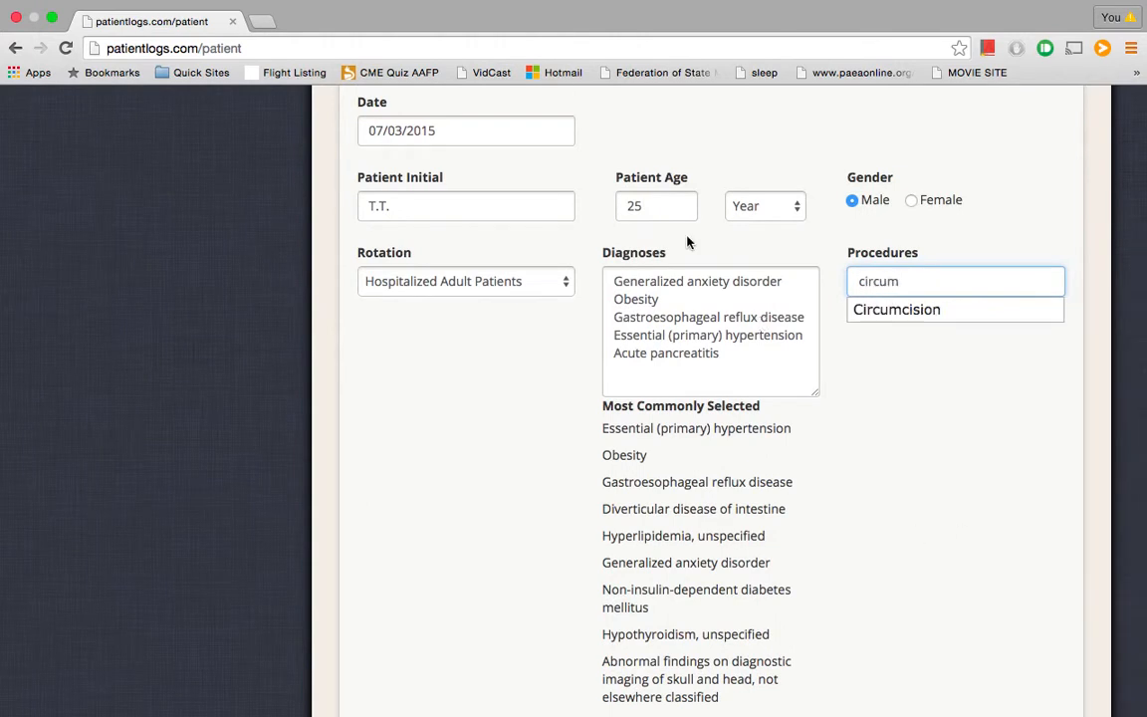
{"action": "left_click", "coordinate": [918, 311]}
{"action": "scroll", "coordinate": [922, 315], "scroll_direction": "down", "scroll_amount": 6}
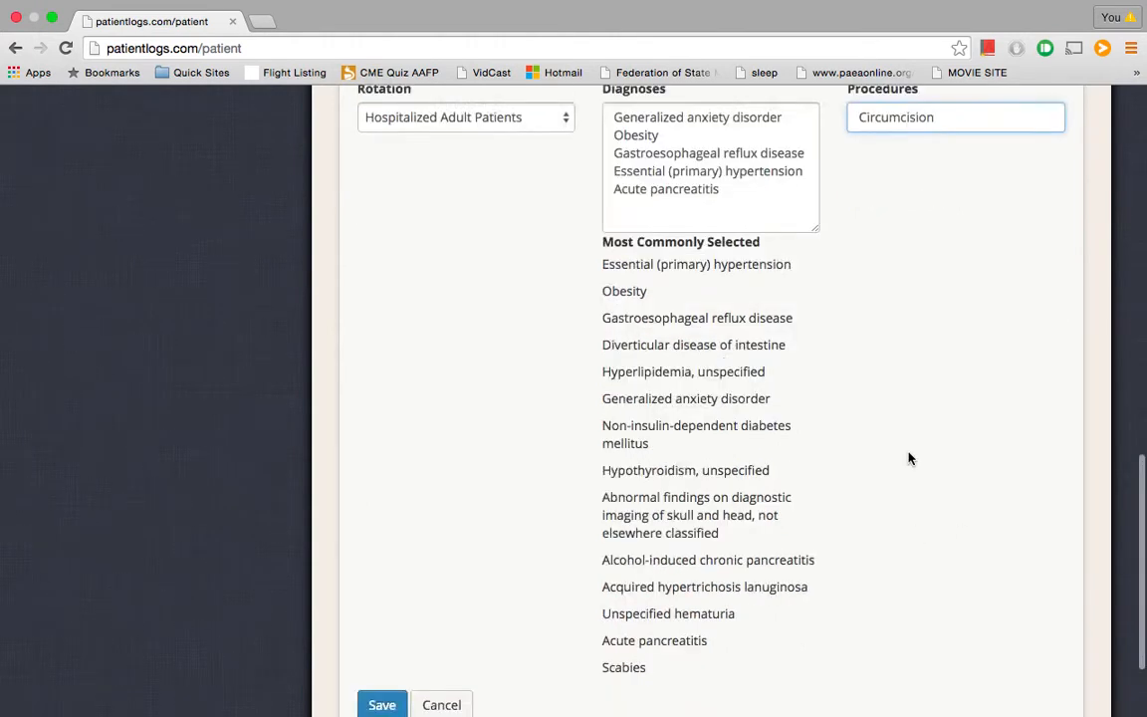
{"action": "left_click", "coordinate": [386, 581]}
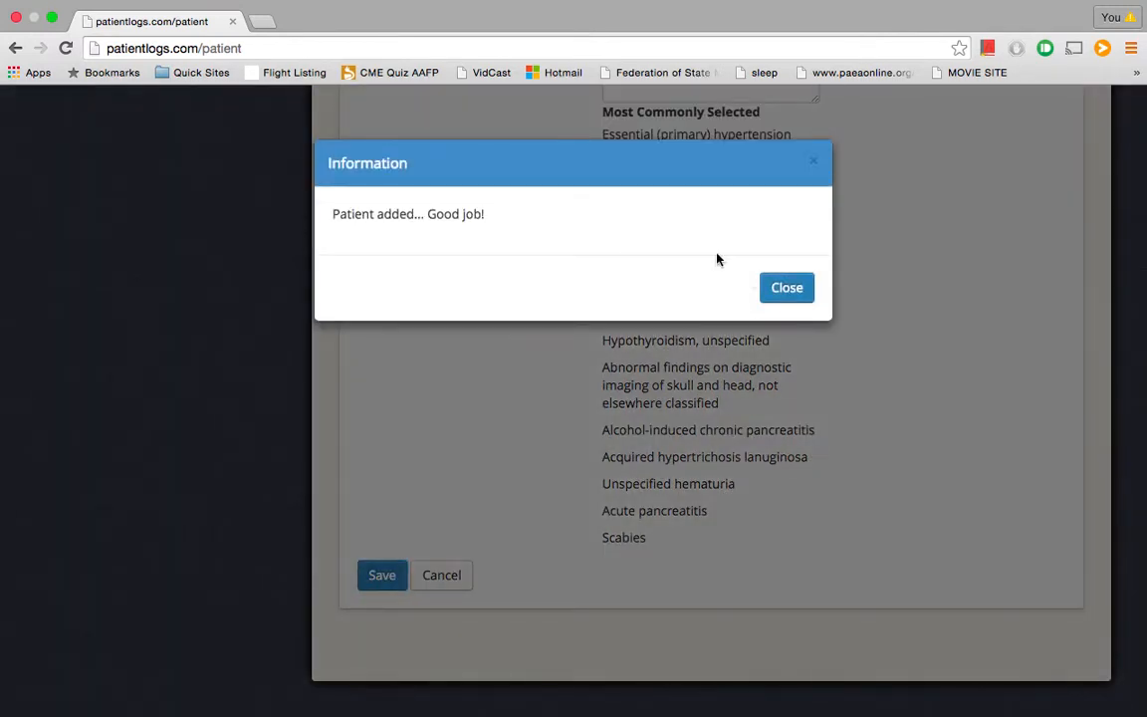
Review the new July 3 entry's rotation, diagnoses and procedure, then close it
{"action": "left_click", "coordinate": [769, 288]}
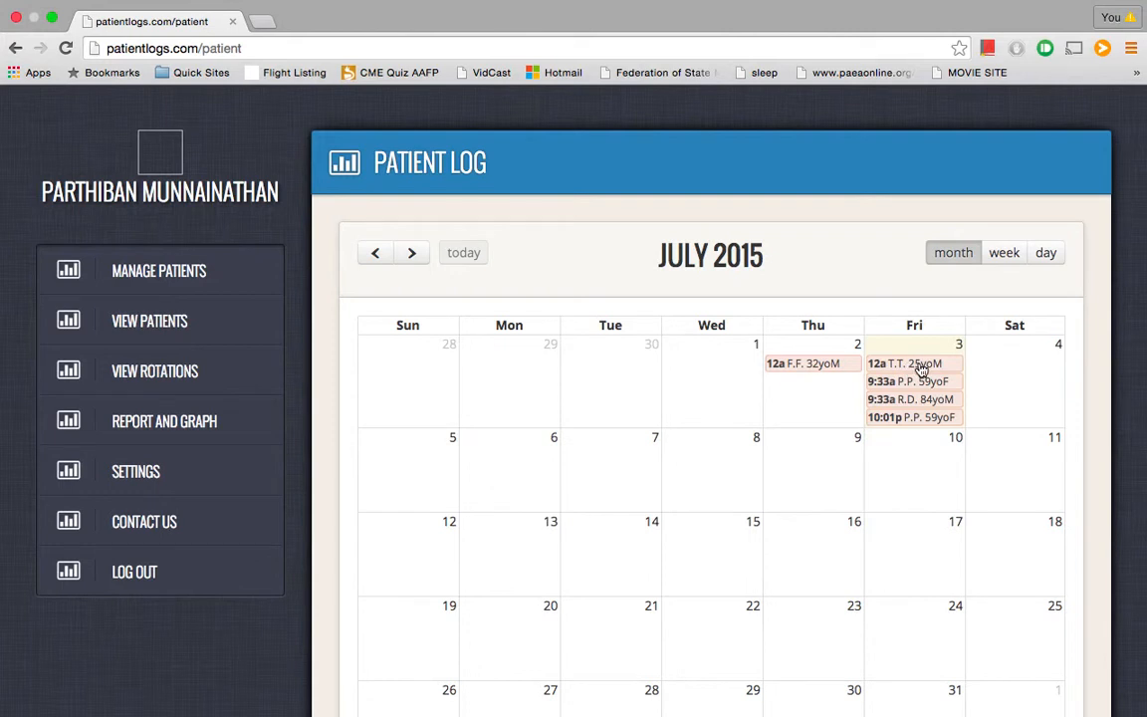
{"action": "left_click", "coordinate": [922, 365]}
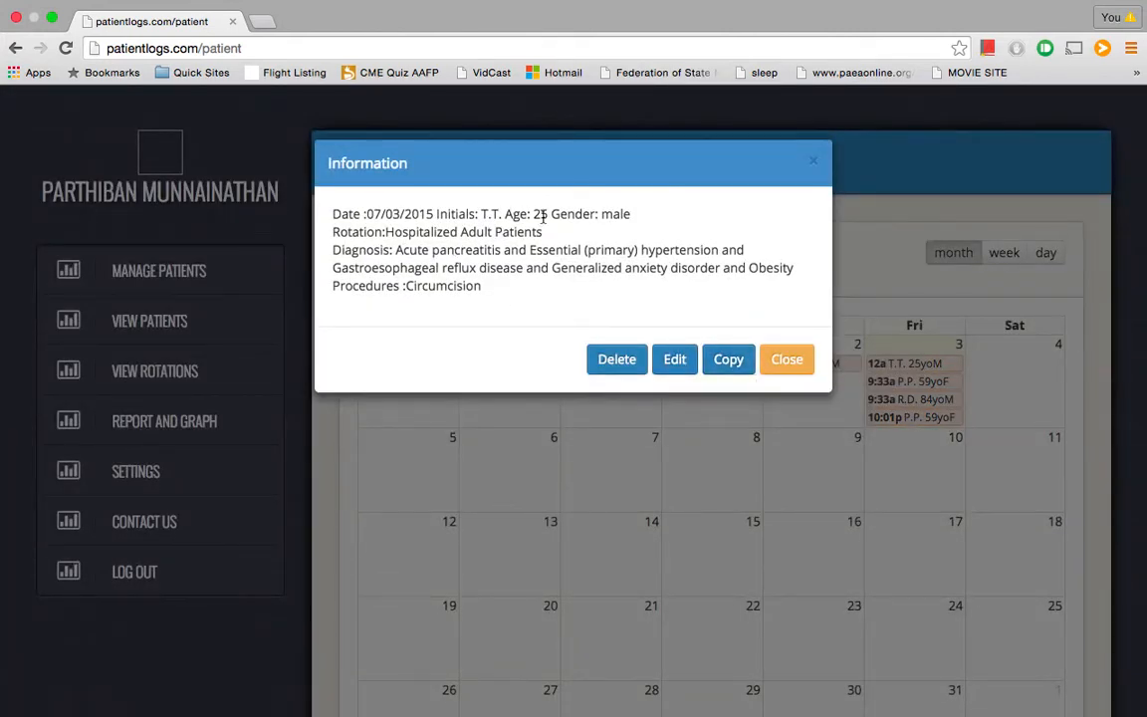
{"action": "left_click_drag", "start_coordinate": [386, 231], "coordinate": [503, 231]}
{"action": "left_click_drag", "start_coordinate": [396, 249], "coordinate": [796, 266]}
{"action": "left_click_drag", "start_coordinate": [429, 289], "coordinate": [493, 299]}
{"action": "left_click", "coordinate": [495, 299]}
{"action": "left_click", "coordinate": [797, 367]}
Try adding an entry on July 4, dismiss the future-day warning, and open the July 2 entry
{"action": "left_click", "coordinate": [1003, 400]}
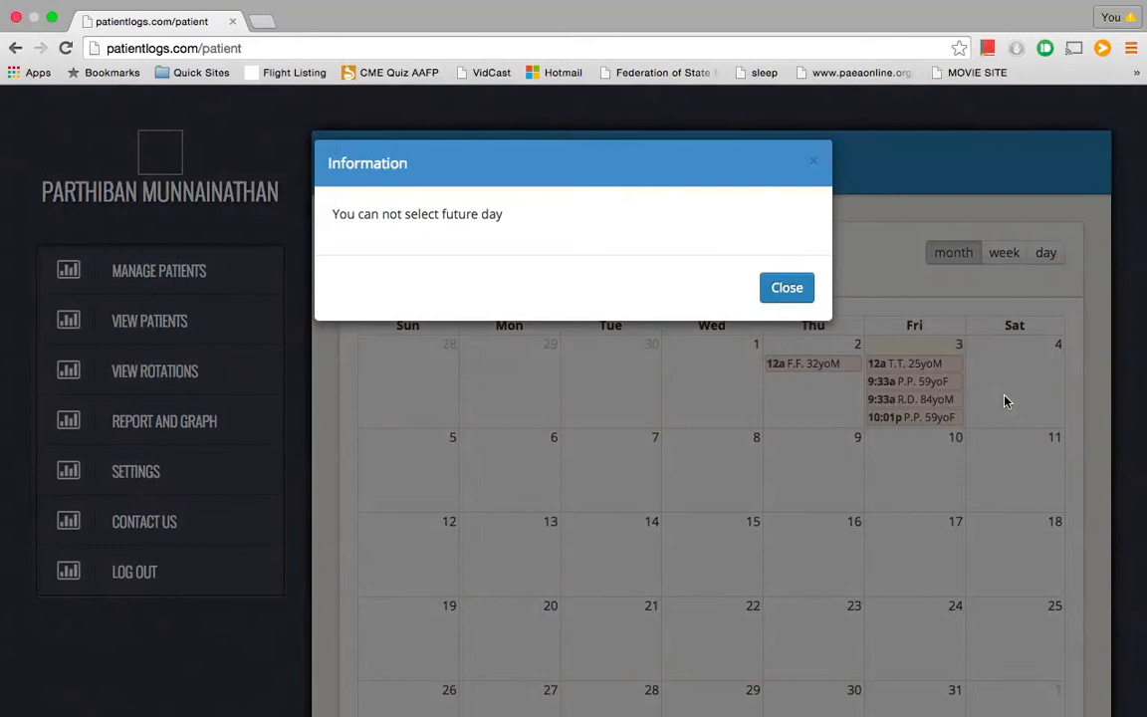
{"action": "left_click", "coordinate": [787, 289]}
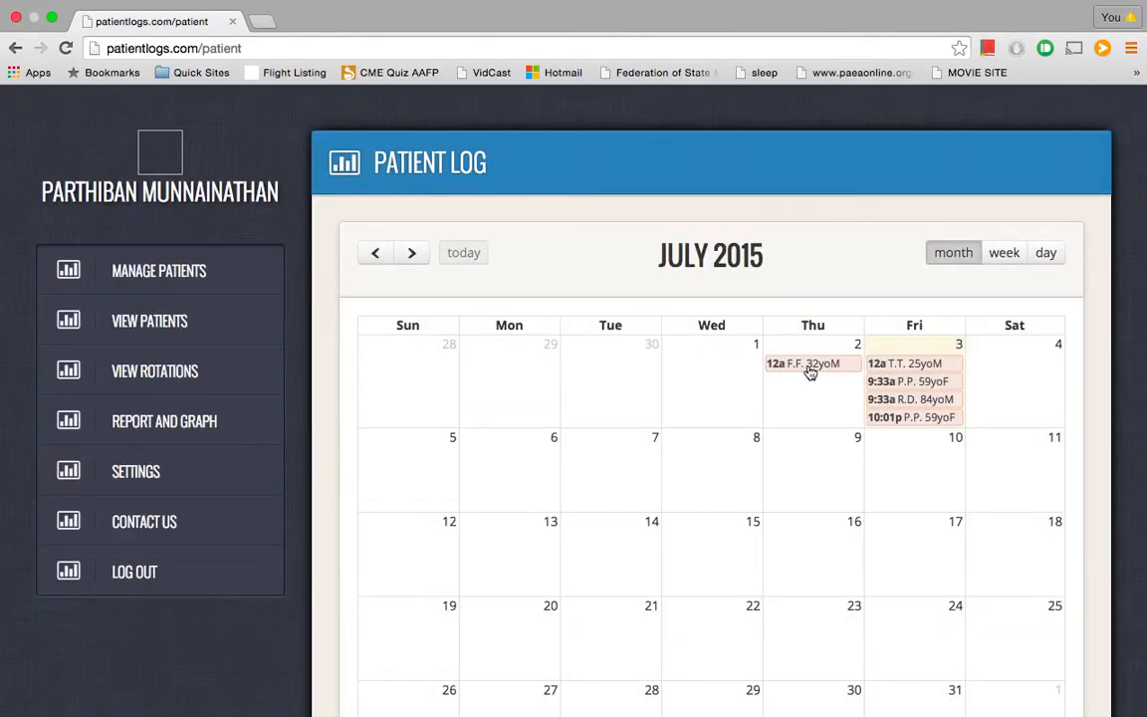
{"action": "left_click", "coordinate": [810, 369]}
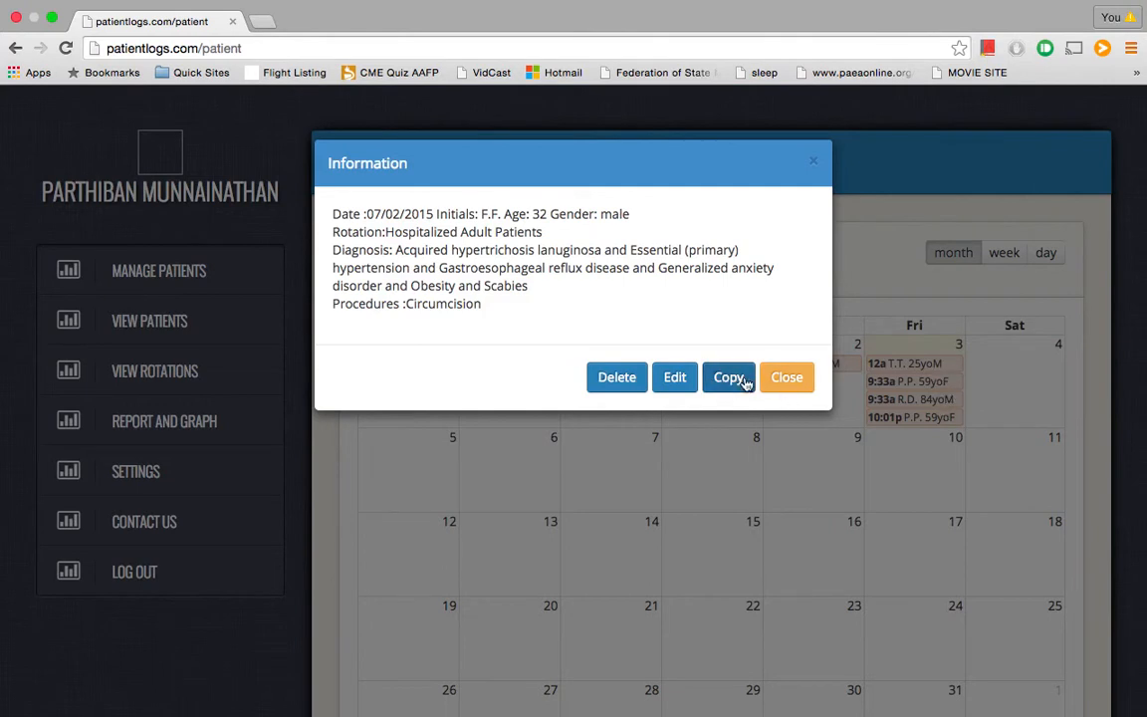
Copy the July 2 entry to 07/03/2015 and save it
{"action": "left_click", "coordinate": [745, 382]}
{"action": "left_click", "coordinate": [502, 371]}
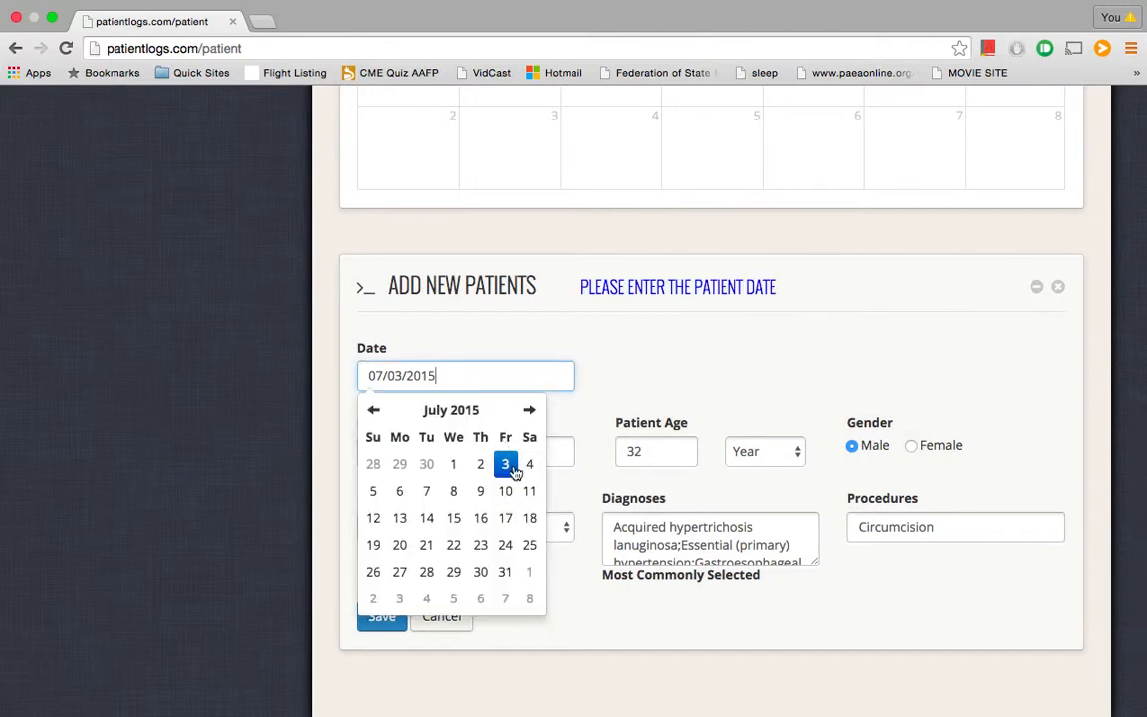
{"action": "left_click", "coordinate": [507, 466]}
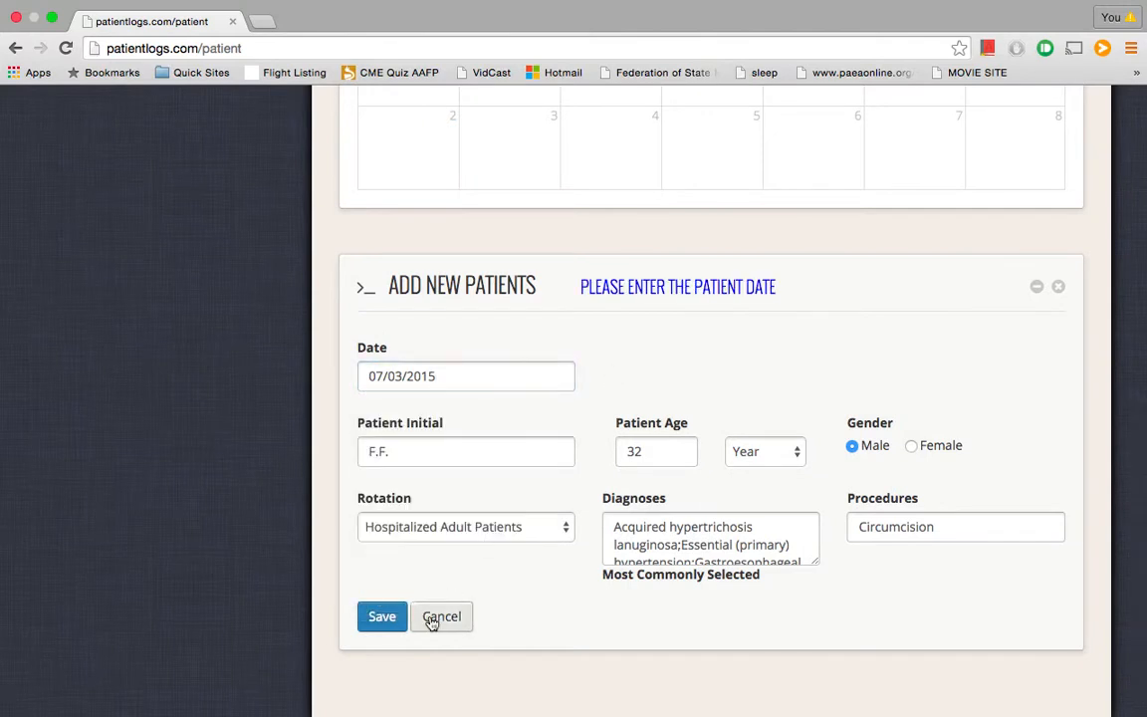
{"action": "left_click", "coordinate": [384, 618]}
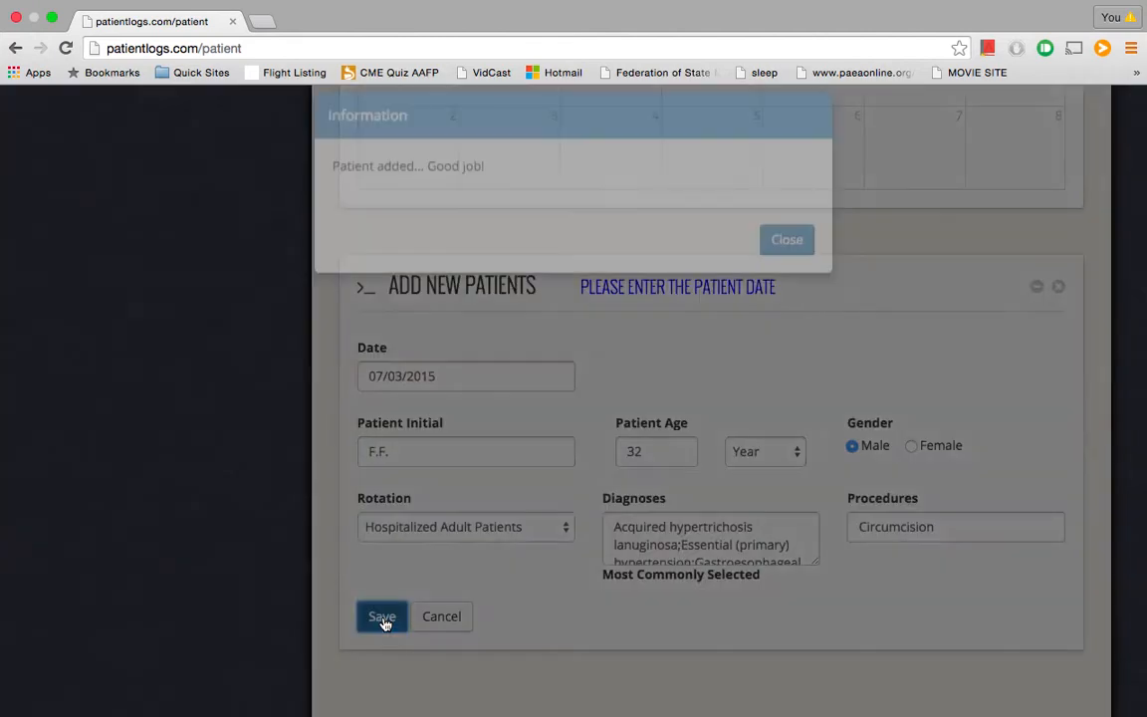
{"action": "left_click", "coordinate": [785, 288]}
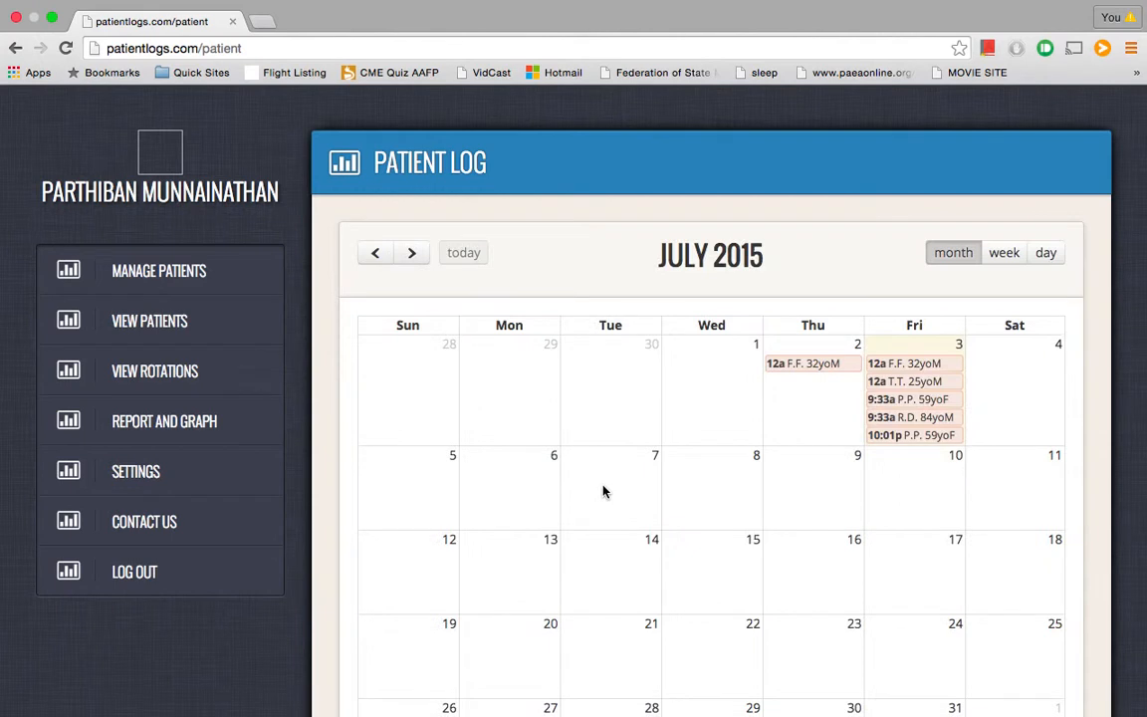
Delete the copied entry from July 3
{"action": "left_click", "coordinate": [901, 371]}
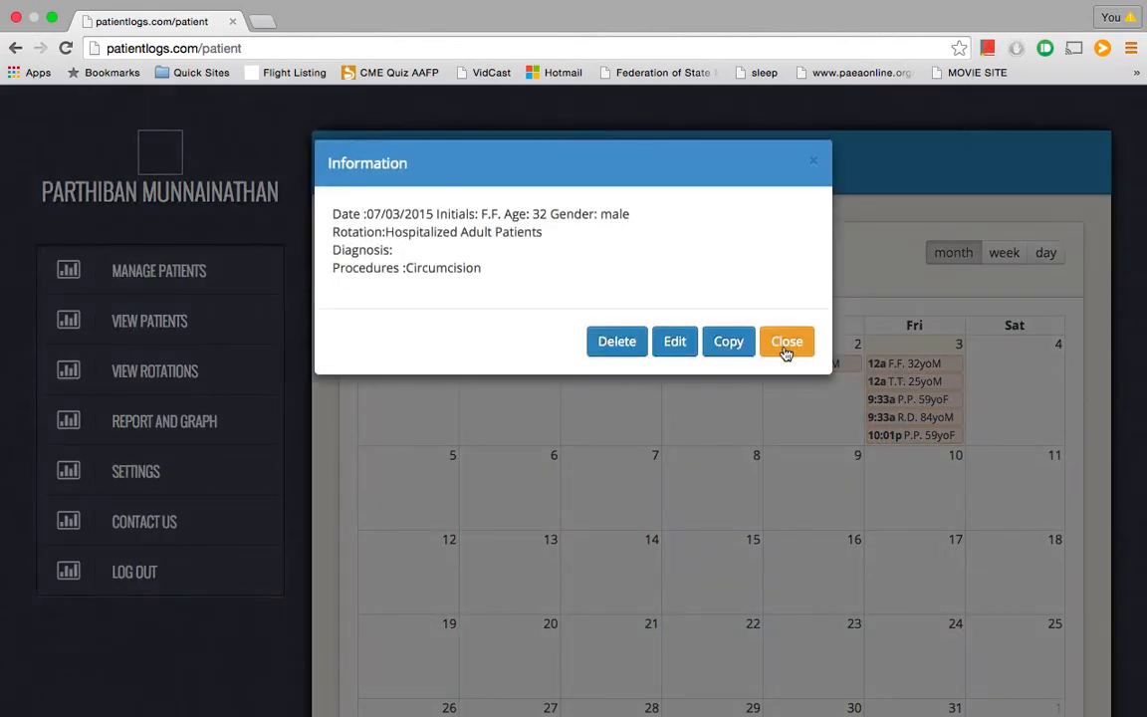
{"action": "left_click", "coordinate": [786, 343]}
{"action": "left_click", "coordinate": [905, 364]}
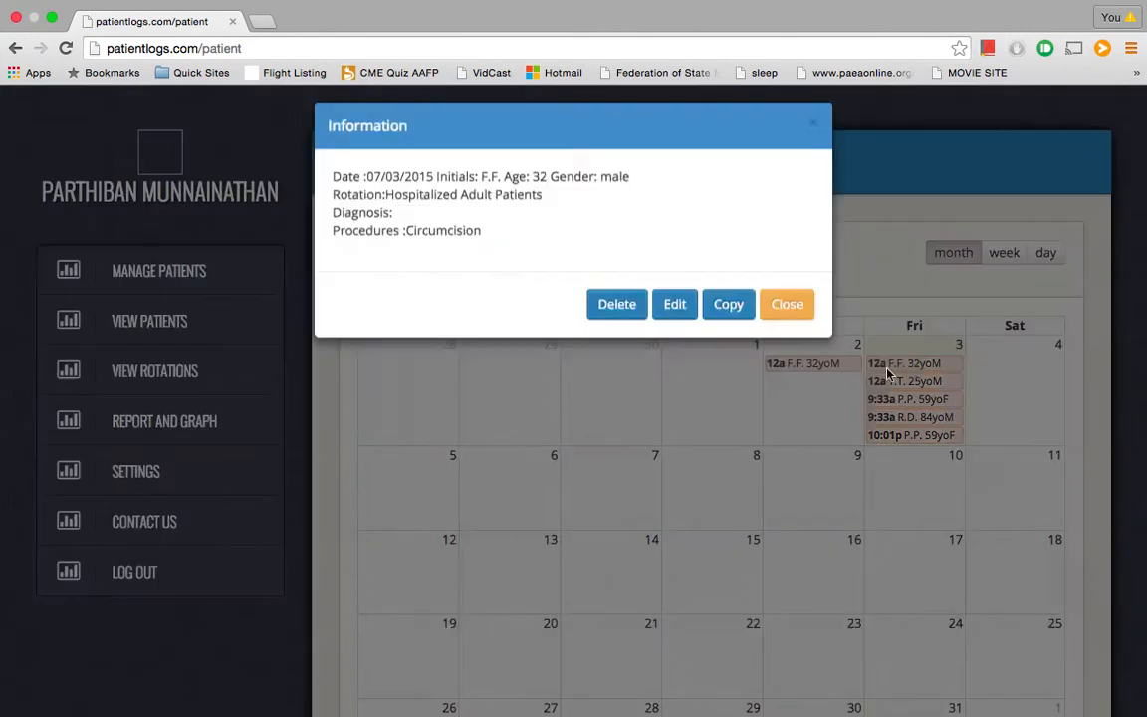
{"action": "left_click", "coordinate": [615, 341]}
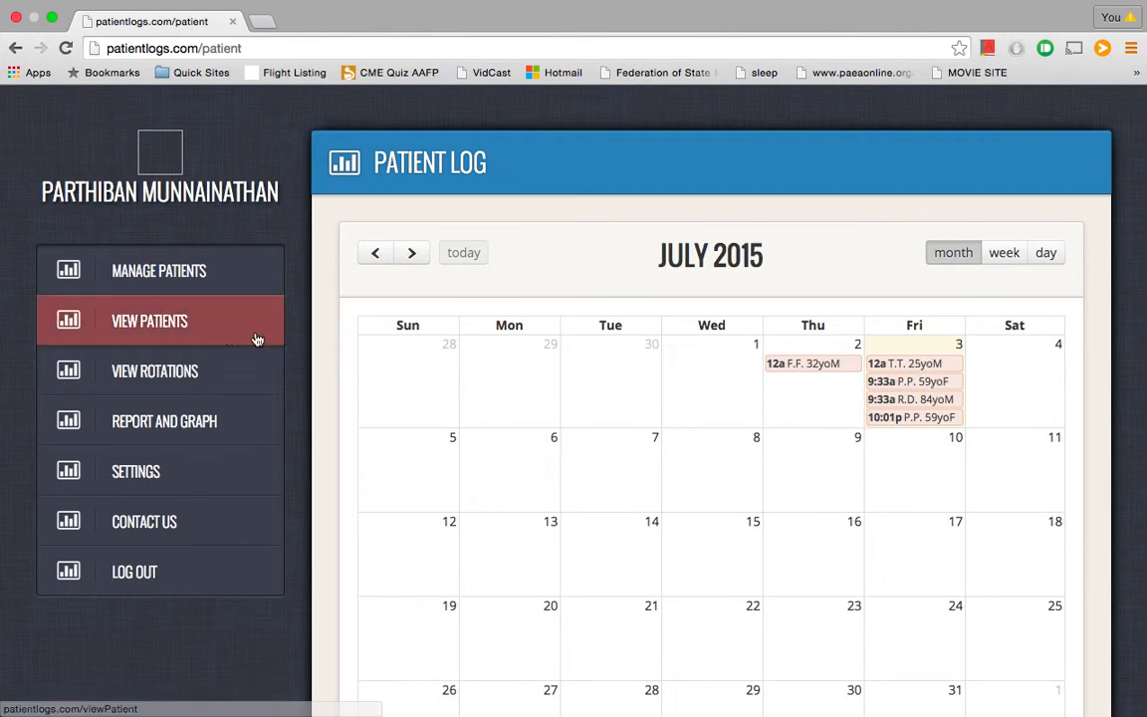
In View Patients, tick the four entries dated 07/03/2015
{"action": "left_click", "coordinate": [208, 331]}
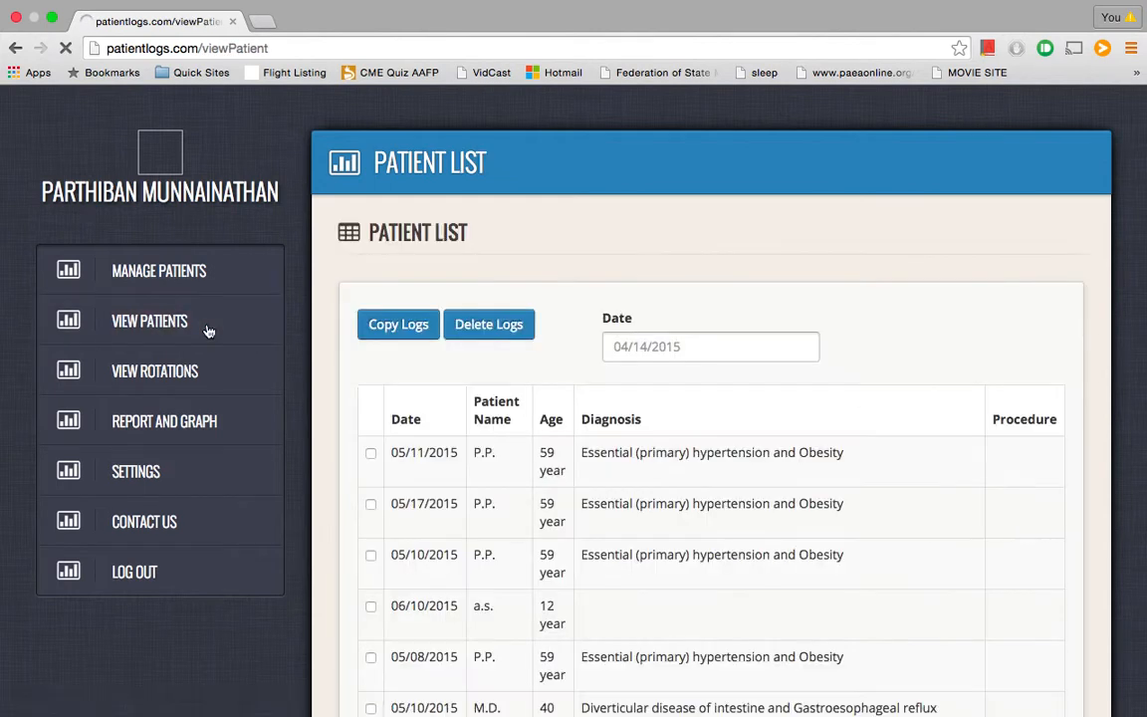
{"action": "scroll", "coordinate": [455, 448], "scroll_direction": "down", "scroll_amount": 5}
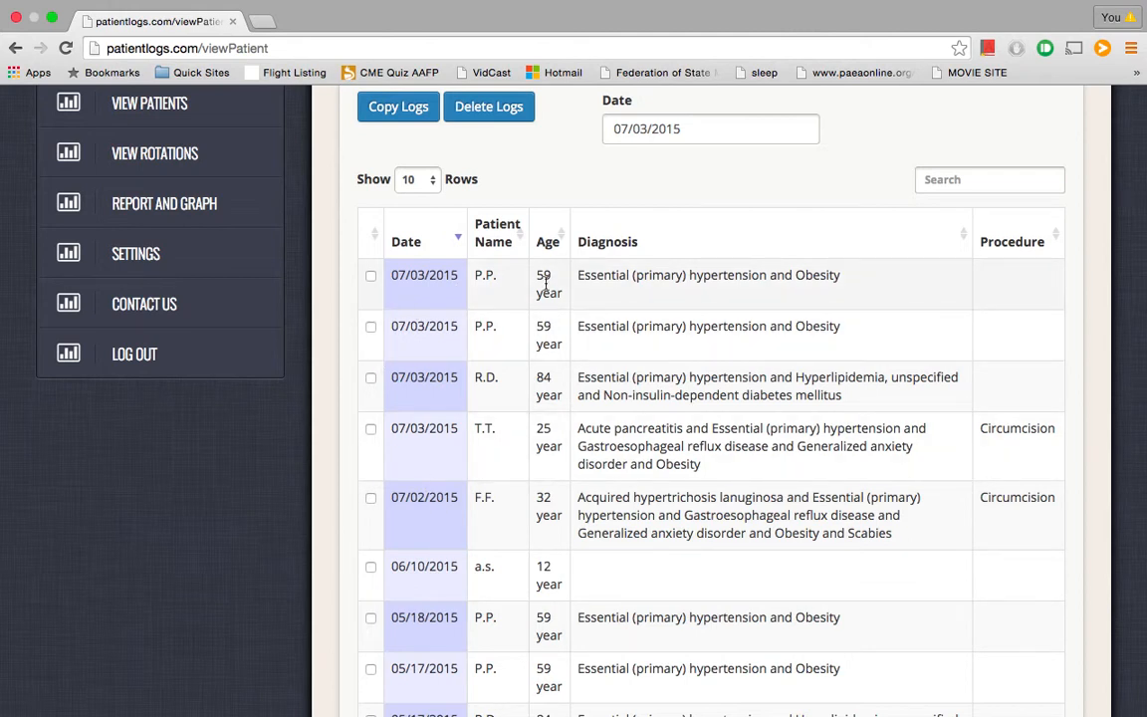
{"action": "left_click", "coordinate": [401, 273]}
{"action": "left_click_drag", "start_coordinate": [422, 403], "coordinate": [431, 443]}
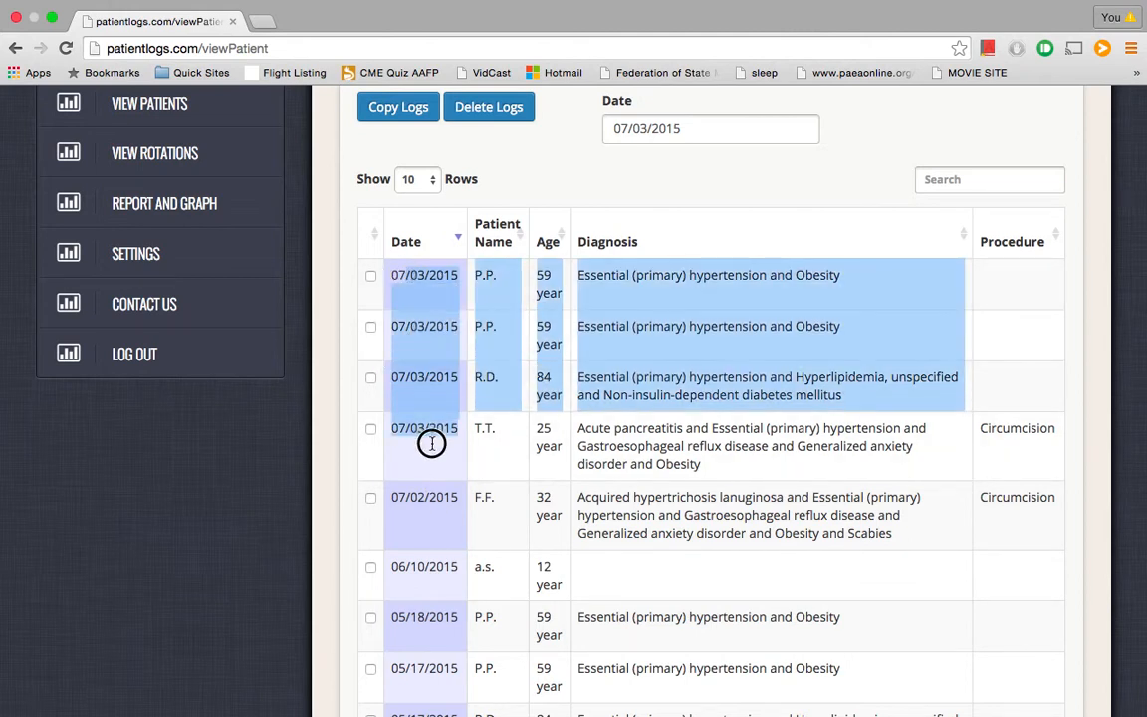
{"action": "left_click", "coordinate": [370, 429]}
{"action": "left_click", "coordinate": [371, 328]}
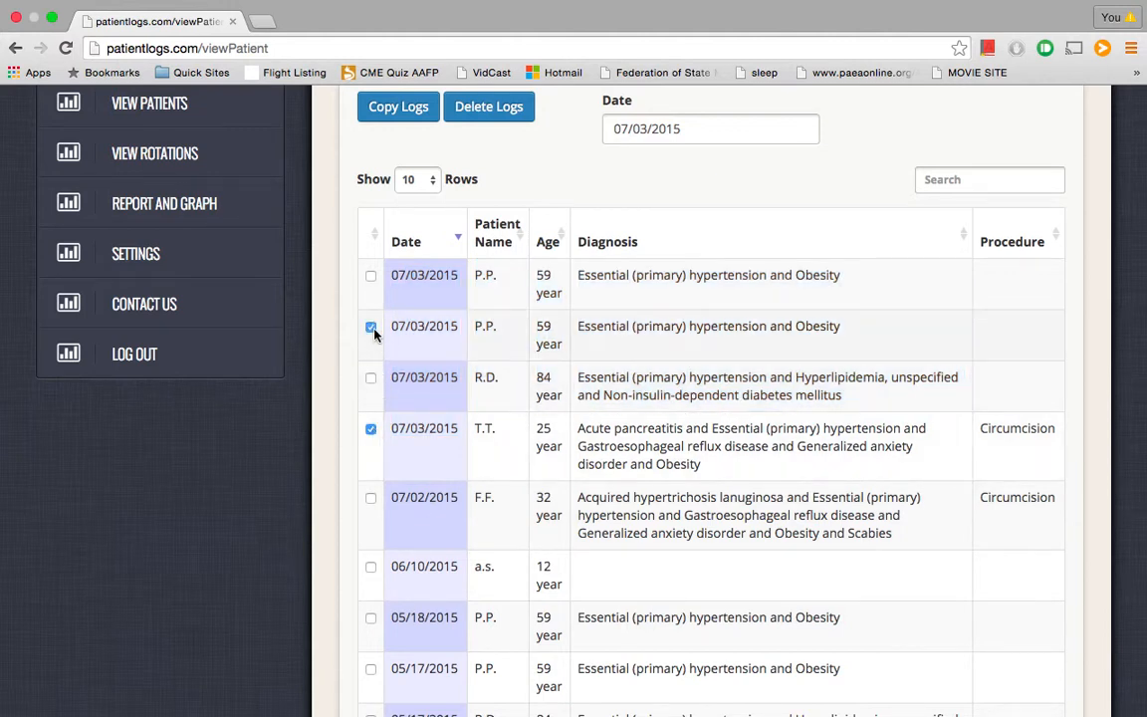
{"action": "left_click", "coordinate": [371, 378]}
{"action": "left_click", "coordinate": [370, 276]}
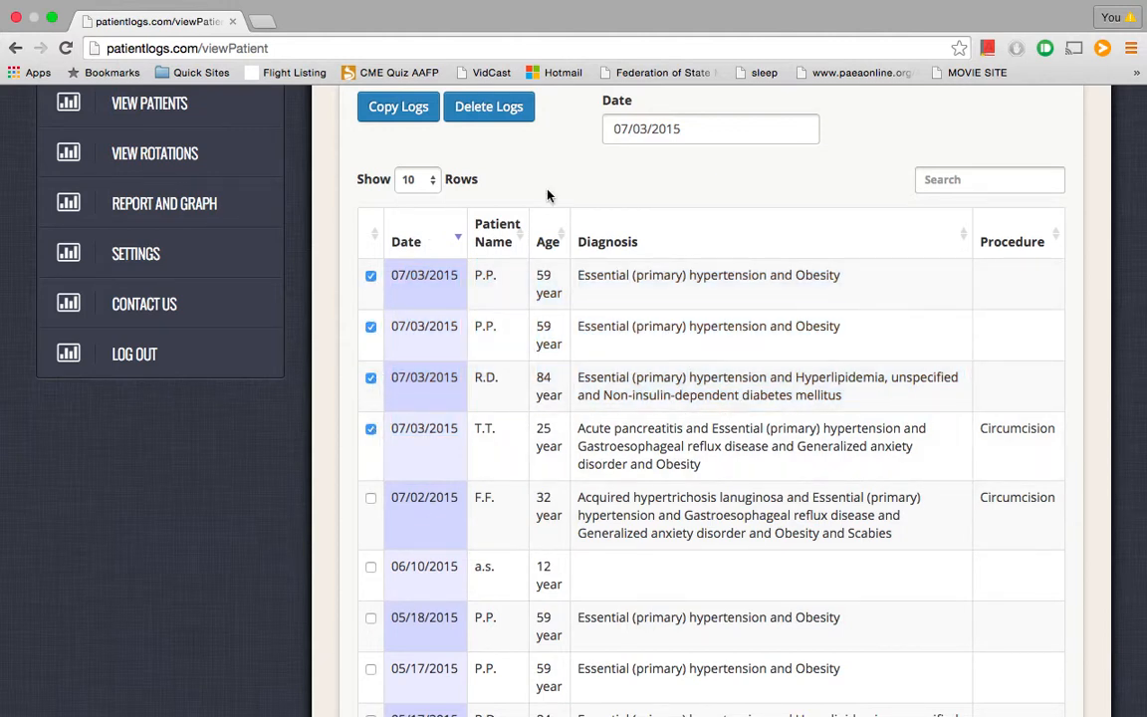
Copy the ticked logs to 07/02/2015 and acknowledge the success message
{"action": "scroll", "coordinate": [547, 195], "scroll_direction": "up", "scroll_amount": 2}
{"action": "left_click", "coordinate": [623, 203]}
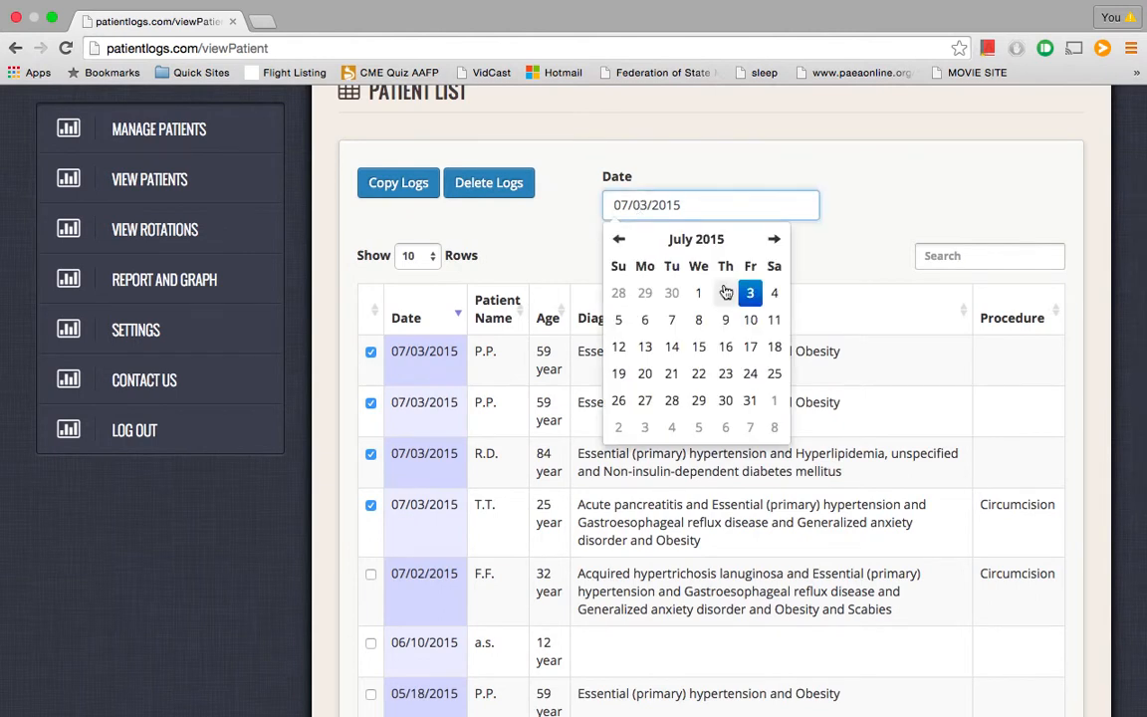
{"action": "left_click", "coordinate": [725, 292]}
{"action": "left_click", "coordinate": [556, 239]}
{"action": "left_click", "coordinate": [404, 190]}
{"action": "left_click", "coordinate": [713, 256]}
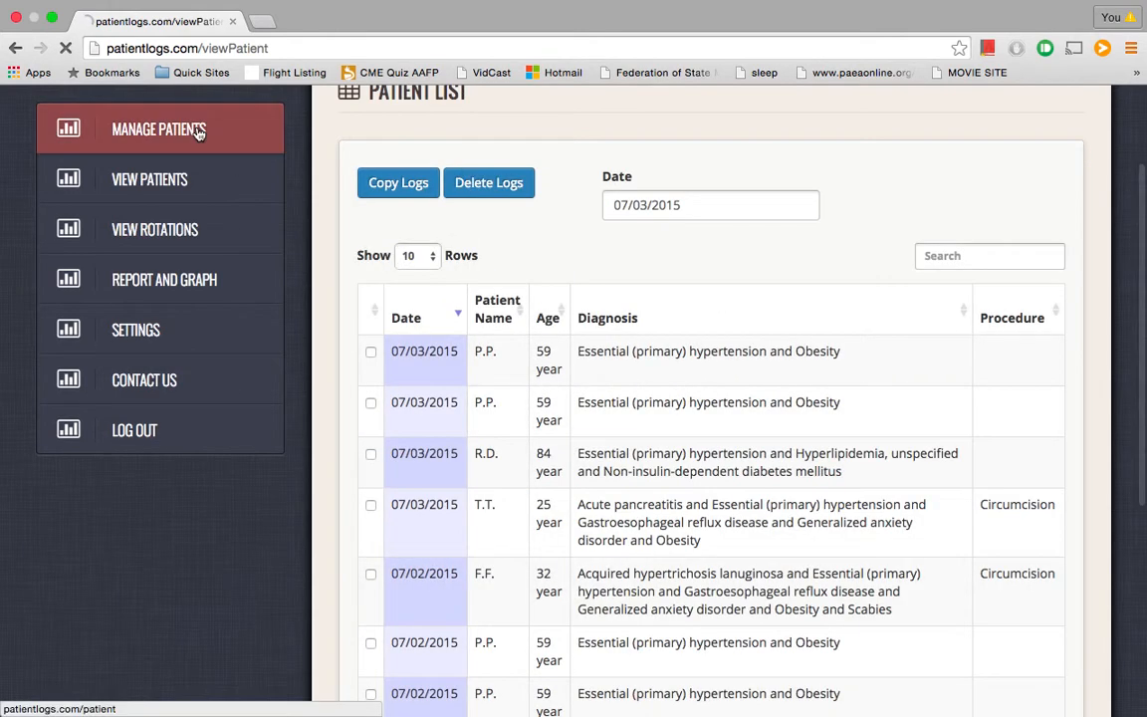
Return to the July 2015 patient calendar to see the copied entries on Thursday the 2nd
{"action": "left_click", "coordinate": [198, 132]}
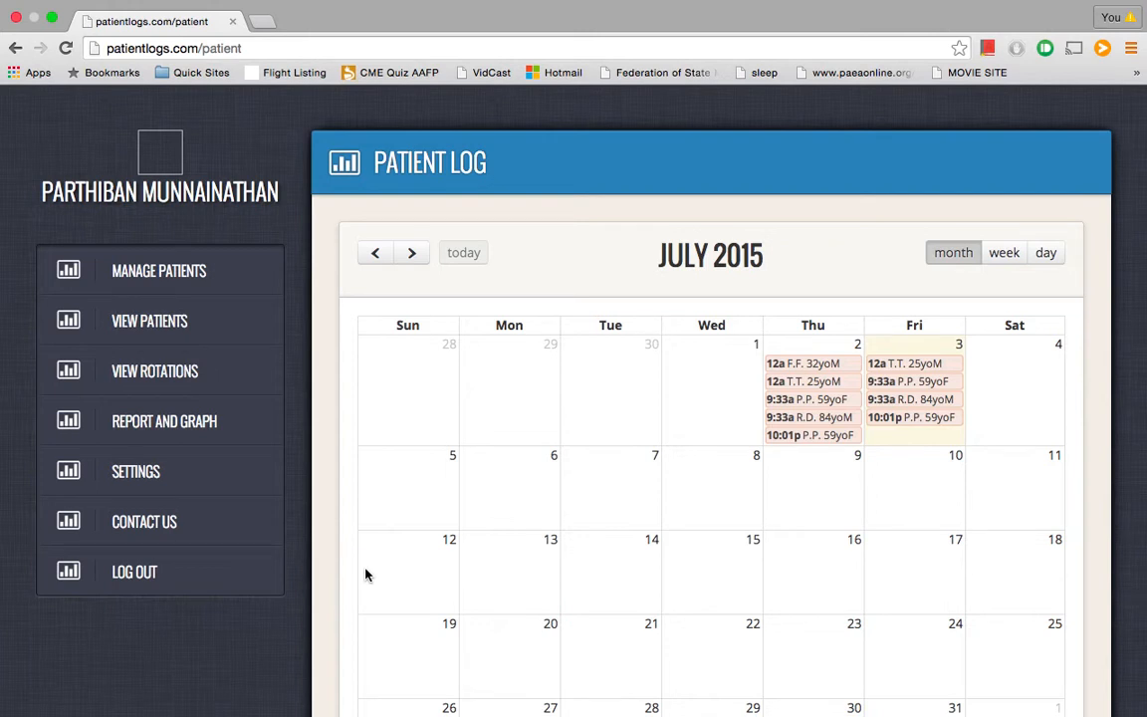
{"action": "left_click", "coordinate": [191, 439]}
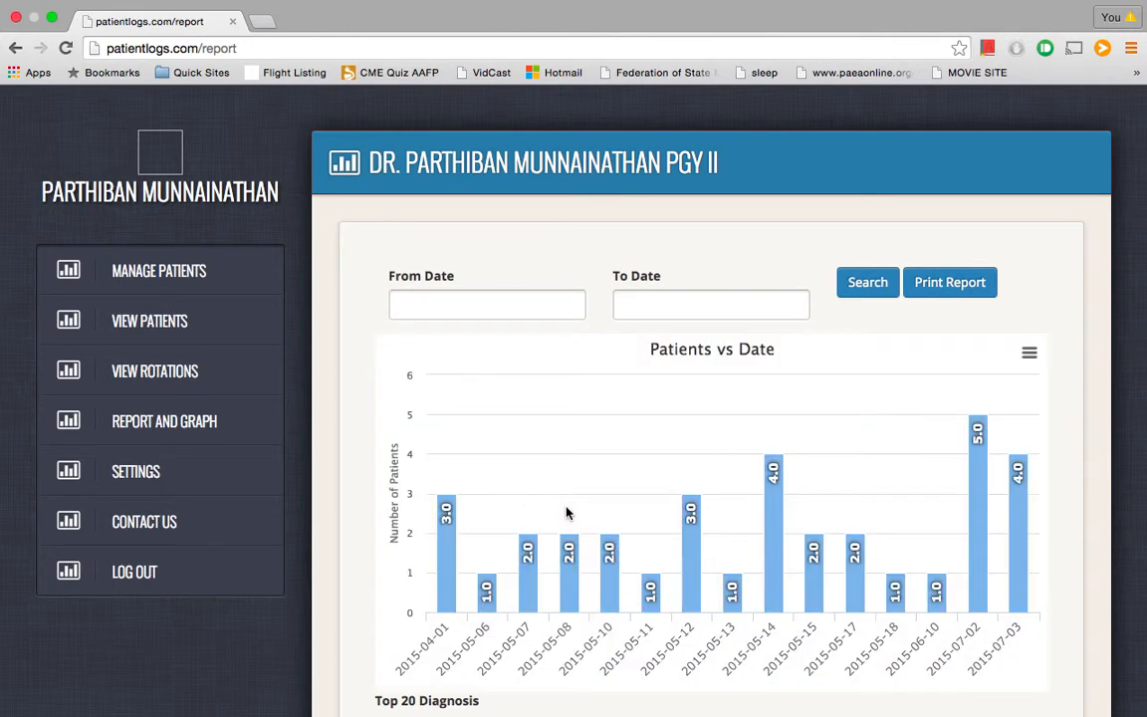
Scroll through the patients-by-date, procedure and gender graphs, then go to Edit Profile settings
{"action": "scroll", "coordinate": [567, 512], "scroll_direction": "down", "scroll_amount": 15}
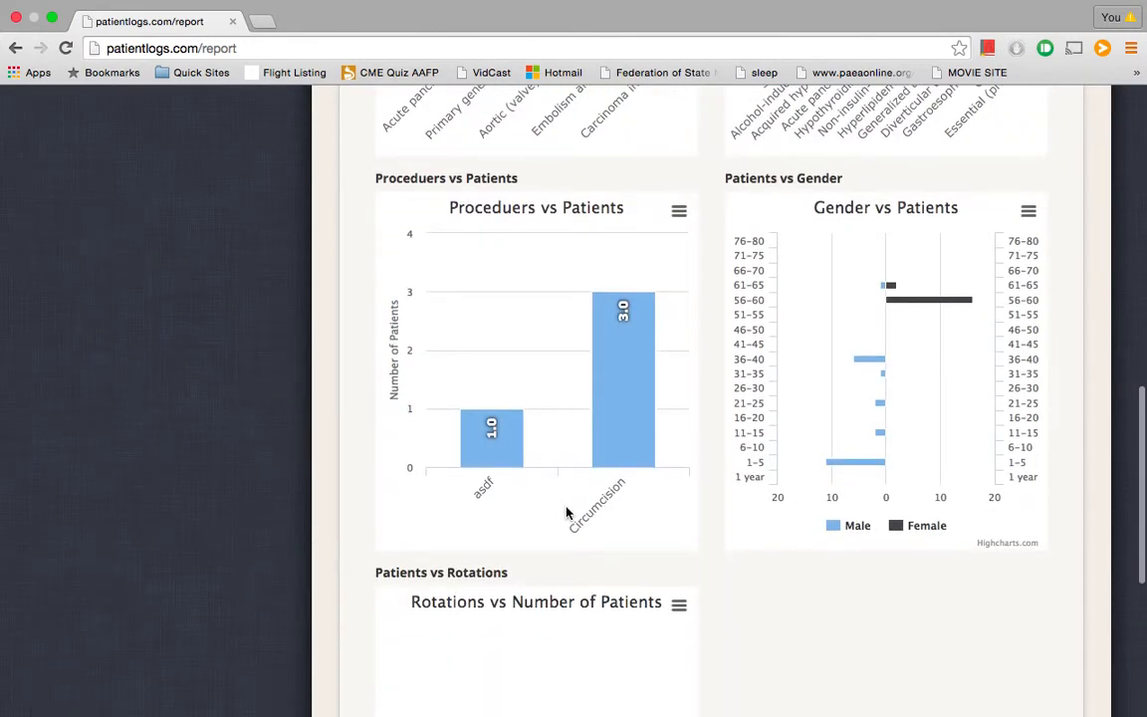
{"action": "scroll", "coordinate": [567, 513], "scroll_direction": "up", "scroll_amount": 10}
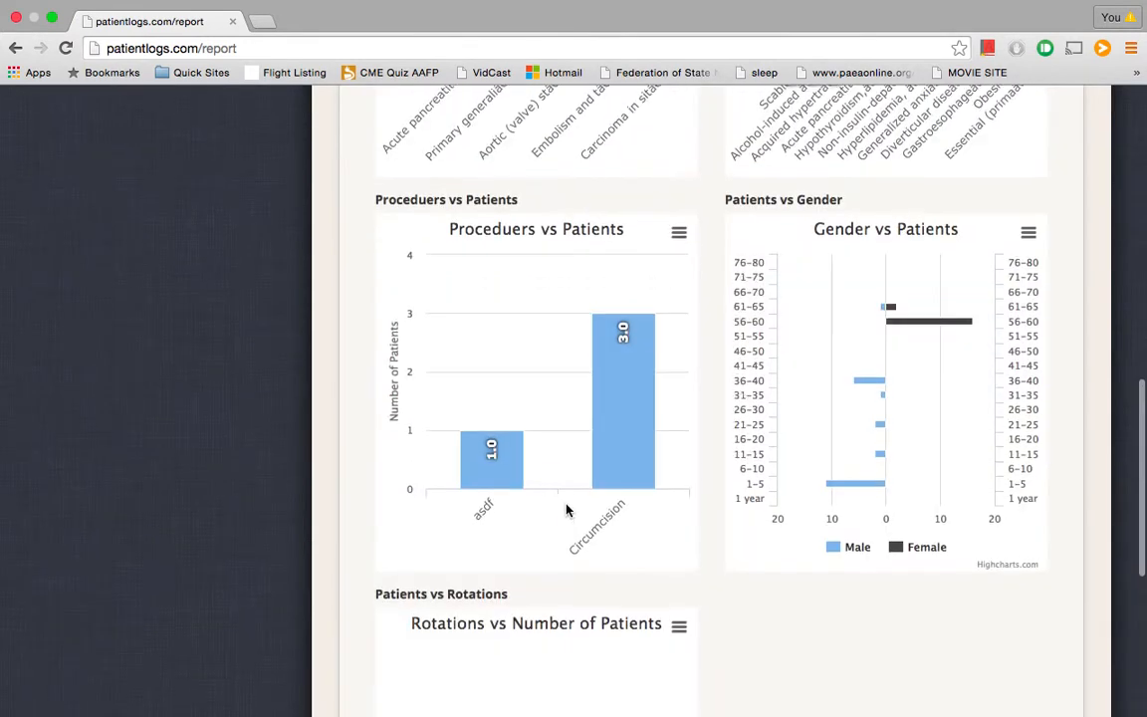
{"action": "scroll", "coordinate": [567, 509], "scroll_direction": "up", "scroll_amount": 5}
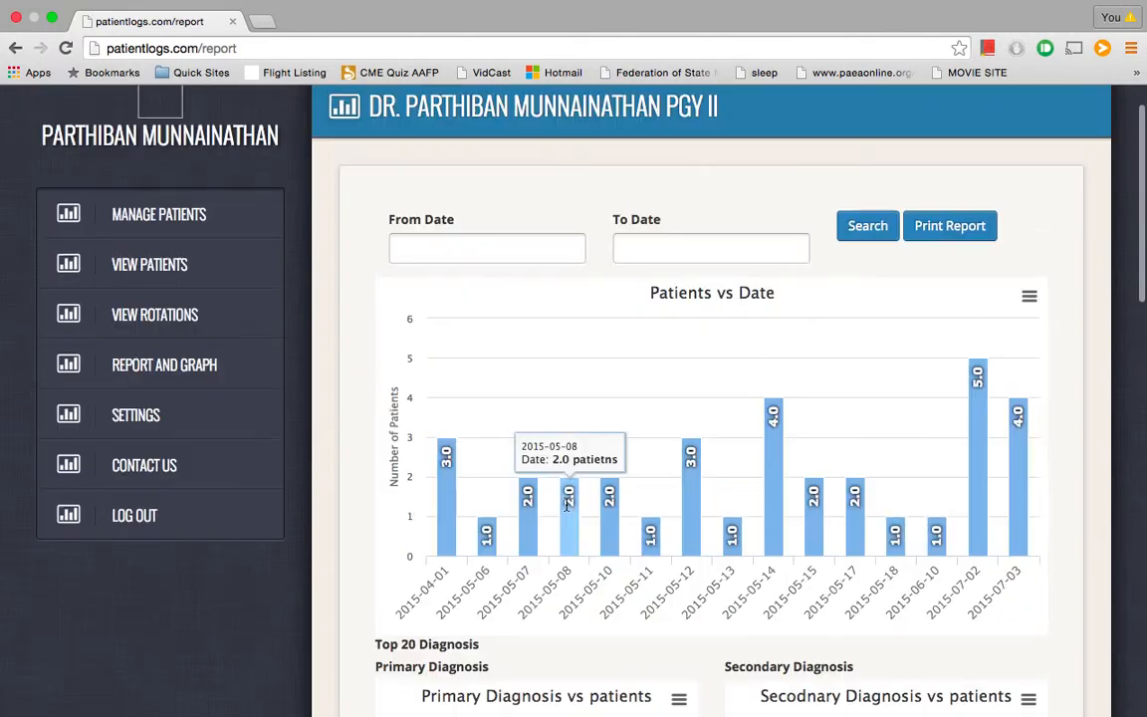
{"action": "scroll", "coordinate": [383, 251], "scroll_direction": "up", "scroll_amount": 1}
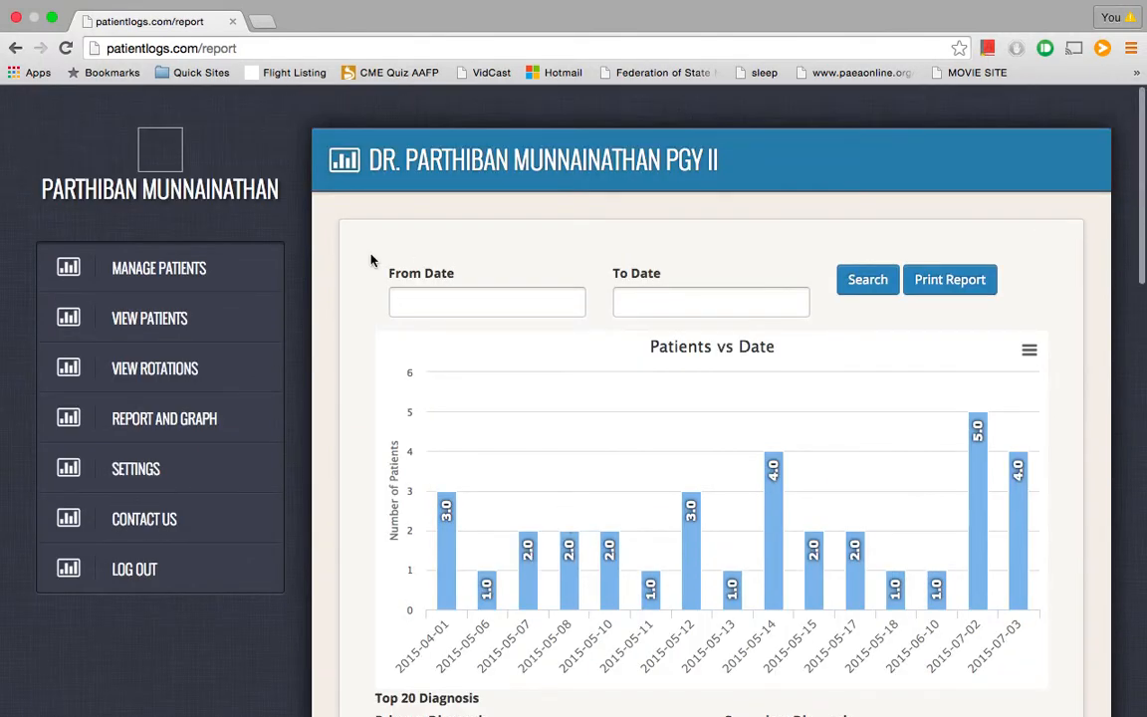
{"action": "left_click", "coordinate": [175, 468]}
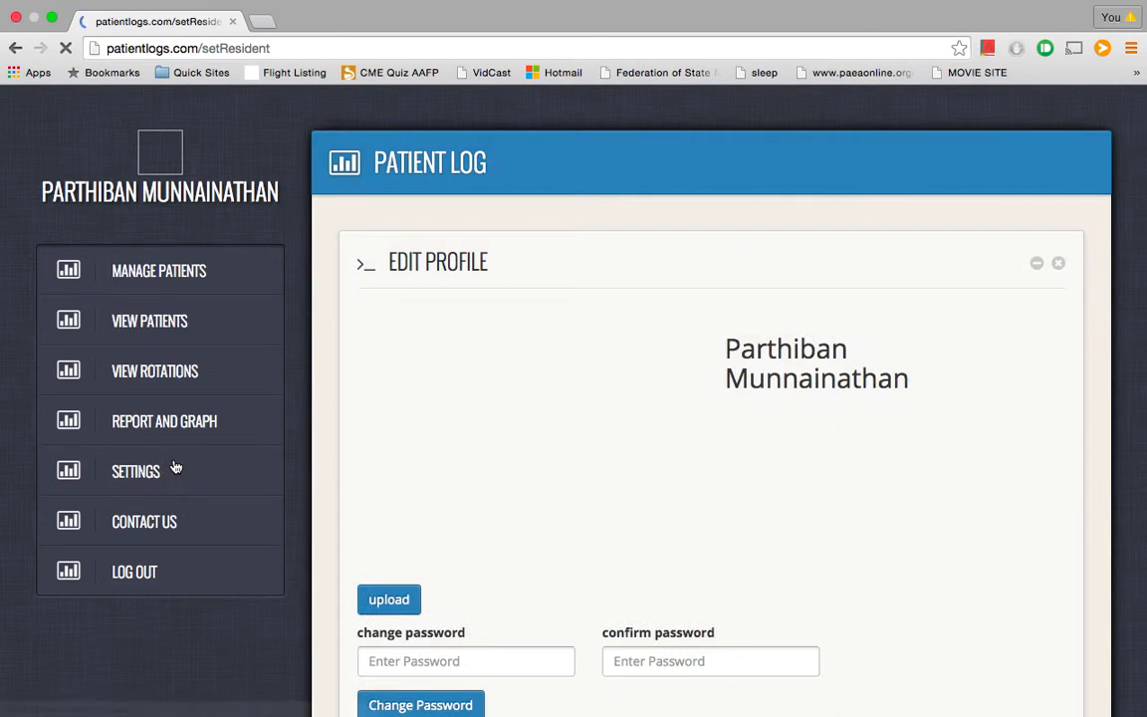
Fill in the Contact Us form with subject 'asdf' and message 'asdfasdfsadf'
{"action": "scroll", "coordinate": [525, 475], "scroll_direction": "down", "scroll_amount": 4}
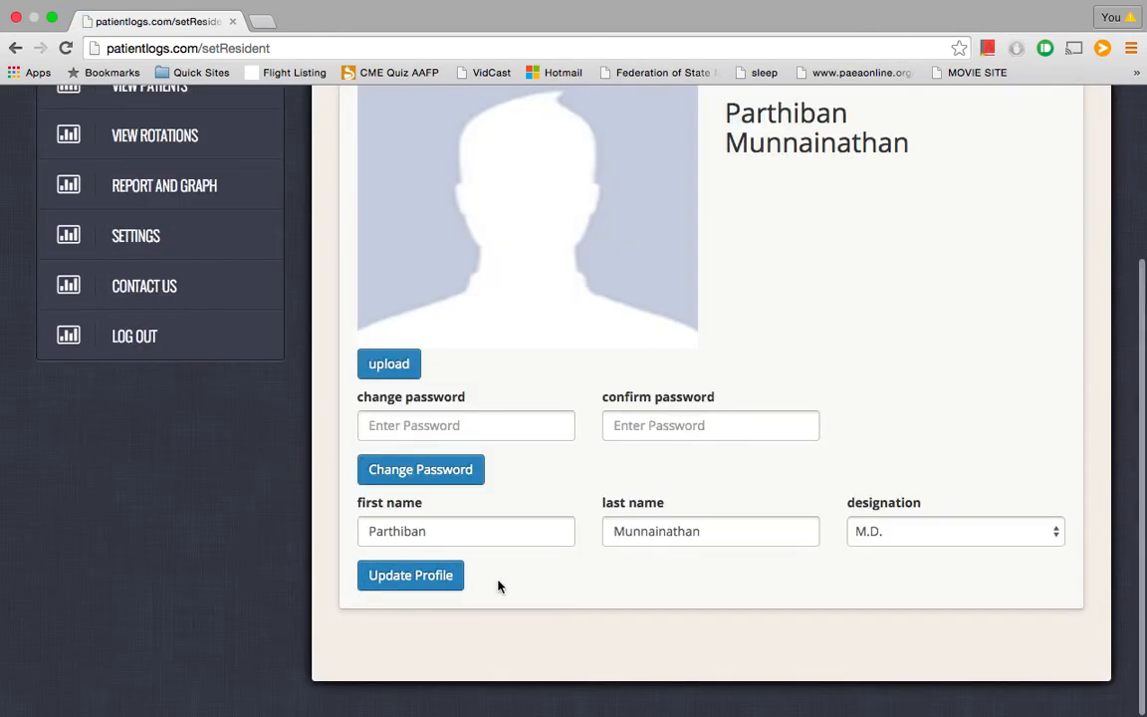
{"action": "scroll", "coordinate": [499, 583], "scroll_direction": "up", "scroll_amount": 4}
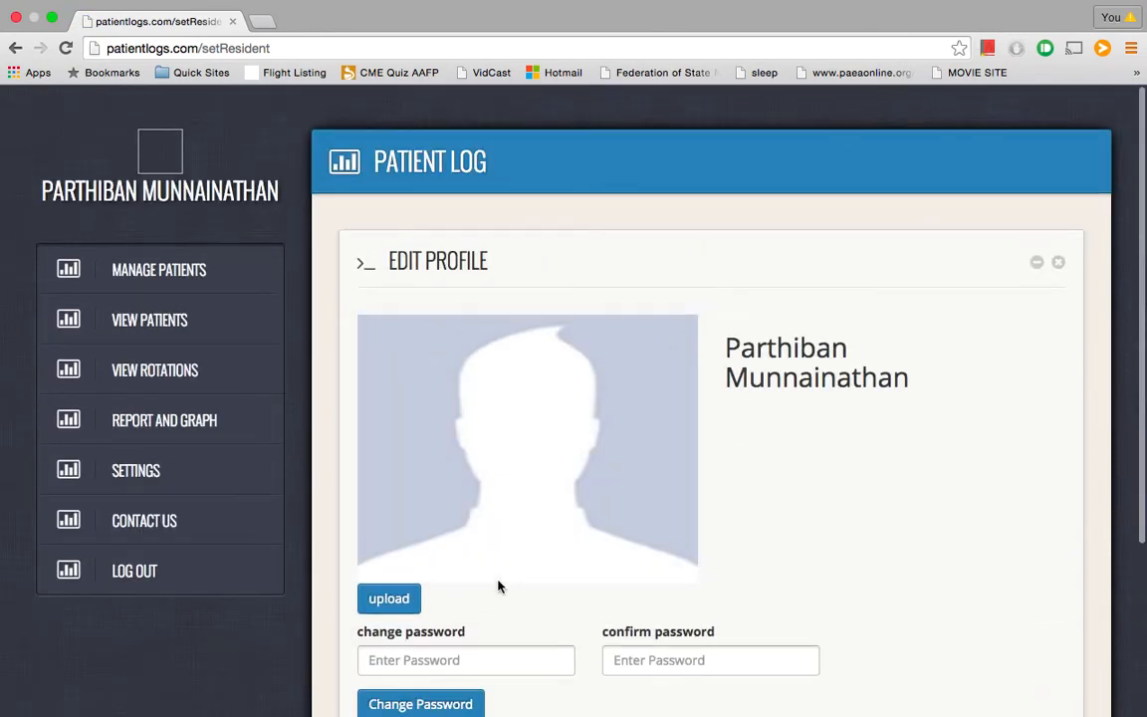
{"action": "left_click", "coordinate": [203, 537]}
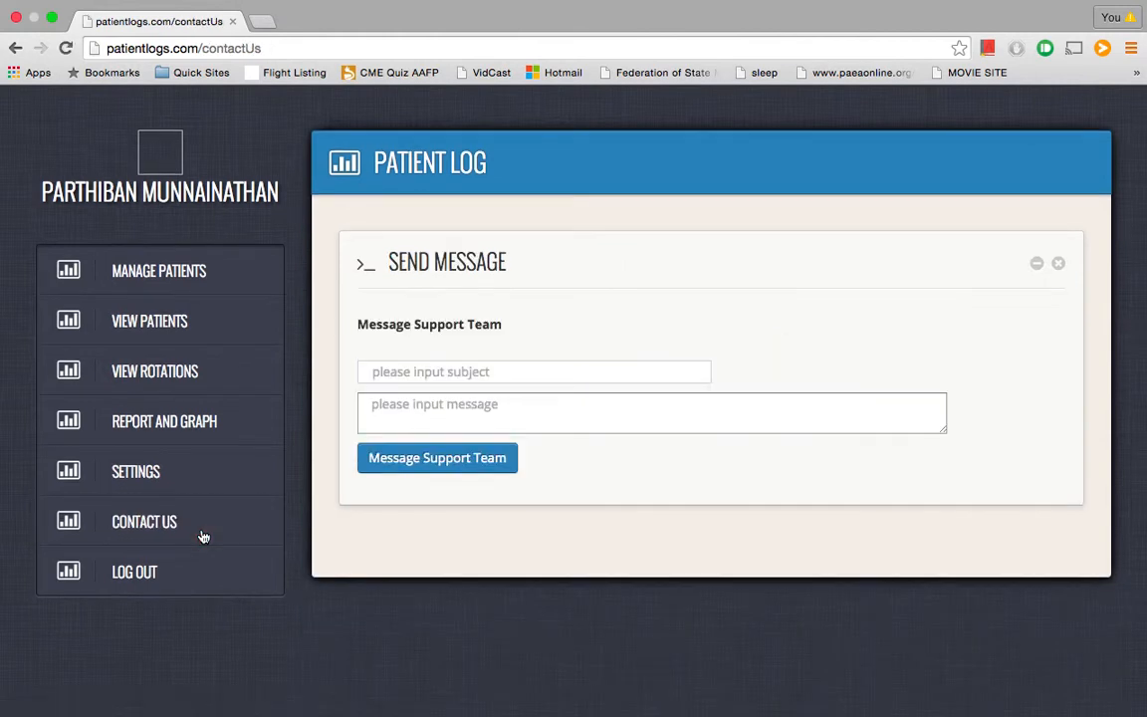
{"action": "left_click", "coordinate": [428, 370]}
{"action": "type", "text": "asdf"}
{"action": "left_click", "coordinate": [451, 402]}
{"action": "type", "text": "asdfasdfsadf"}
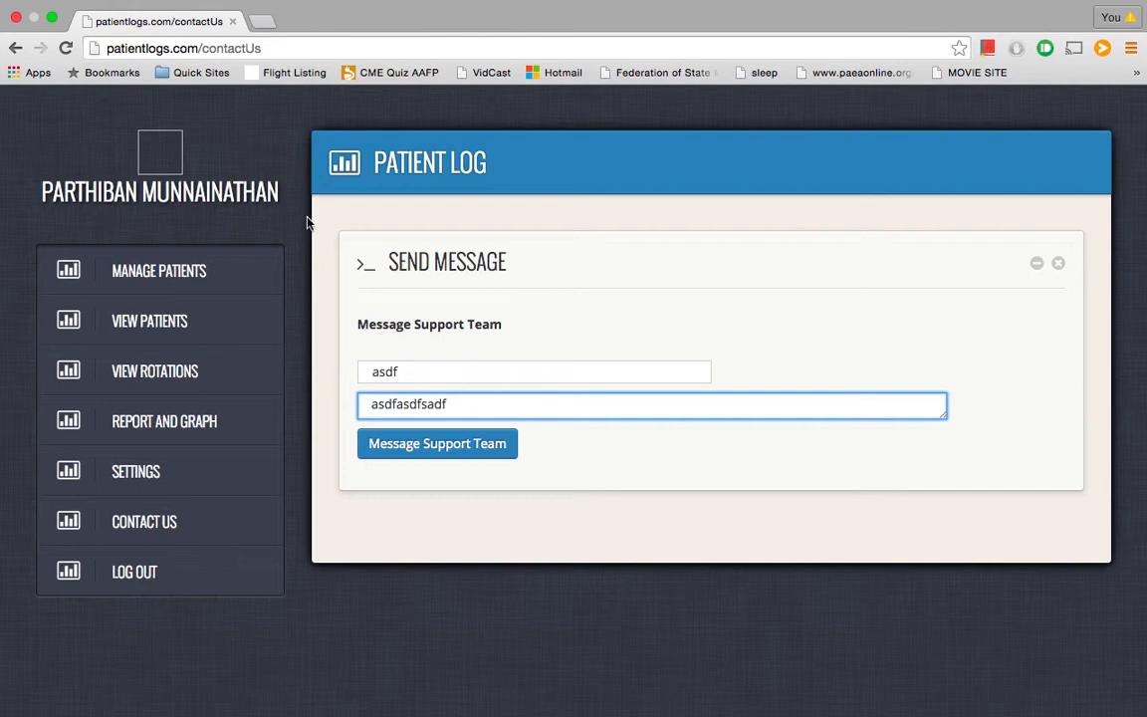
Return to the July 2015 patient calendar and take the browser out of full screen
{"action": "left_click", "coordinate": [146, 269]}
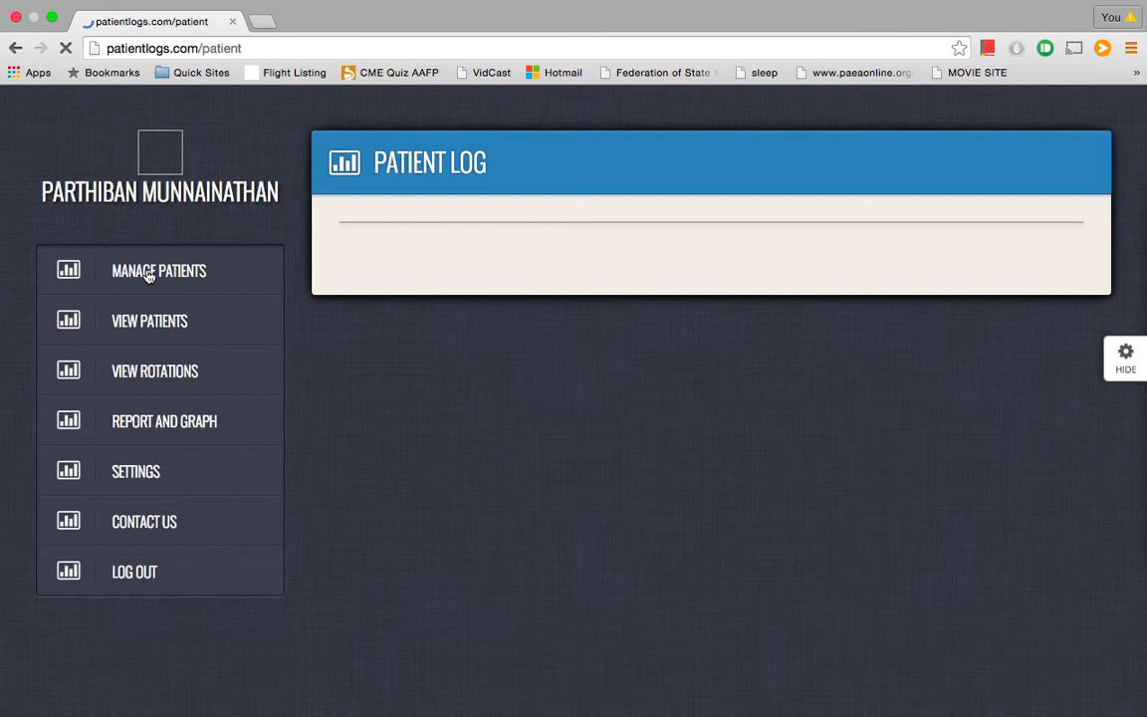
{"action": "scroll", "coordinate": [304, 249], "scroll_direction": "down", "scroll_amount": 2}
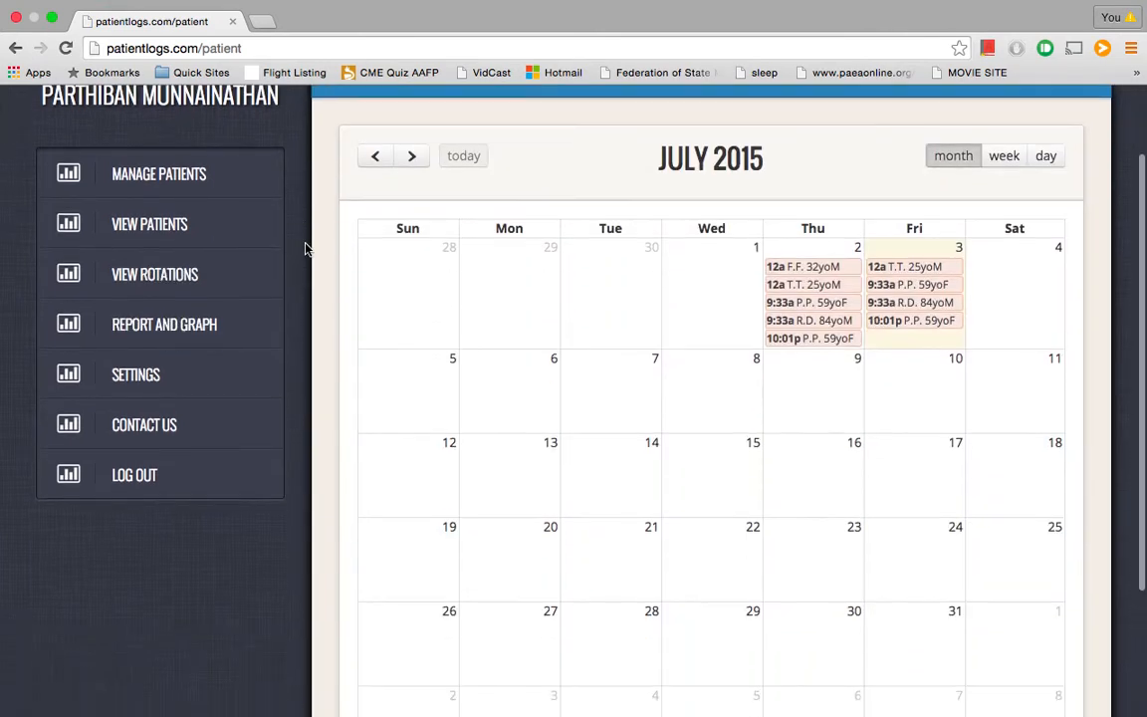
{"action": "scroll", "coordinate": [305, 249], "scroll_direction": "up", "scroll_amount": 2}
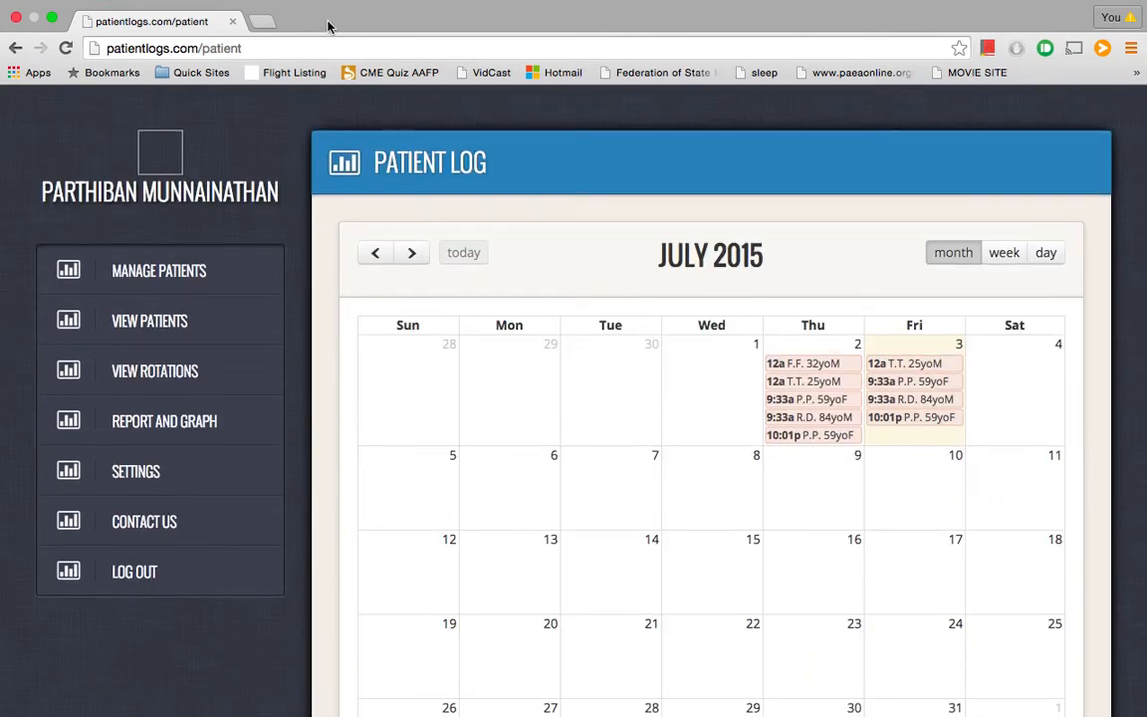
{"action": "left_click", "coordinate": [55, 20]}
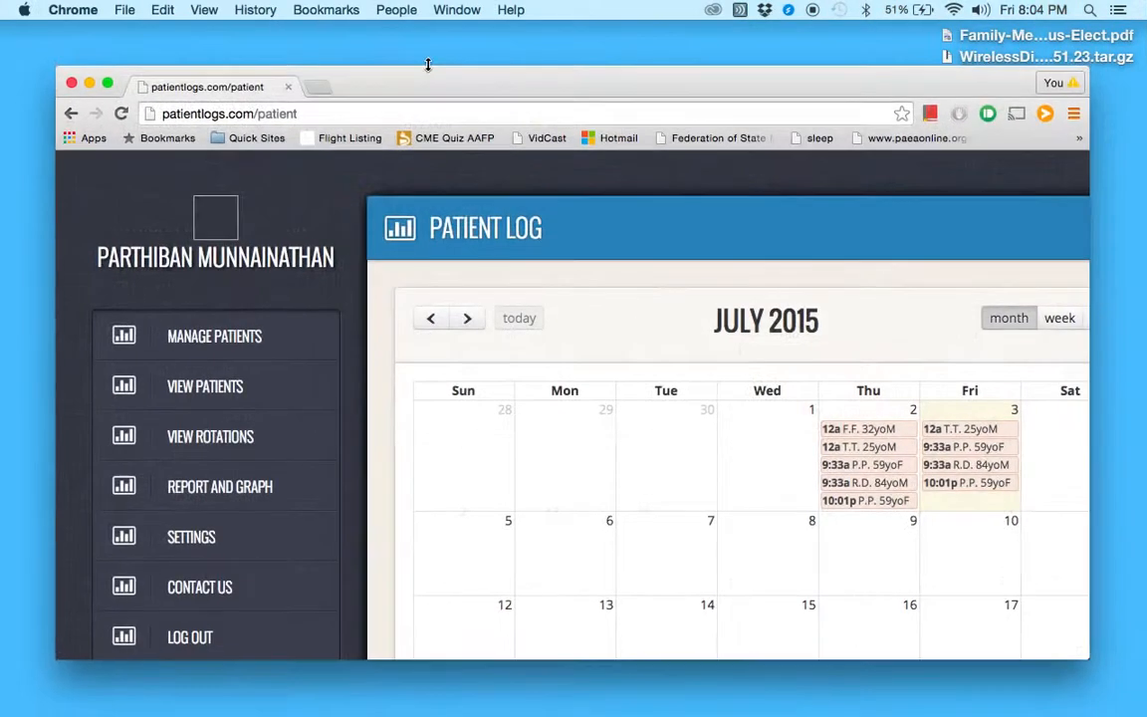
Quit QuickTime, saving the recording as PATIENTLOGS on the Desktop without replacing the existing file
{"action": "key", "text": "super+q"}
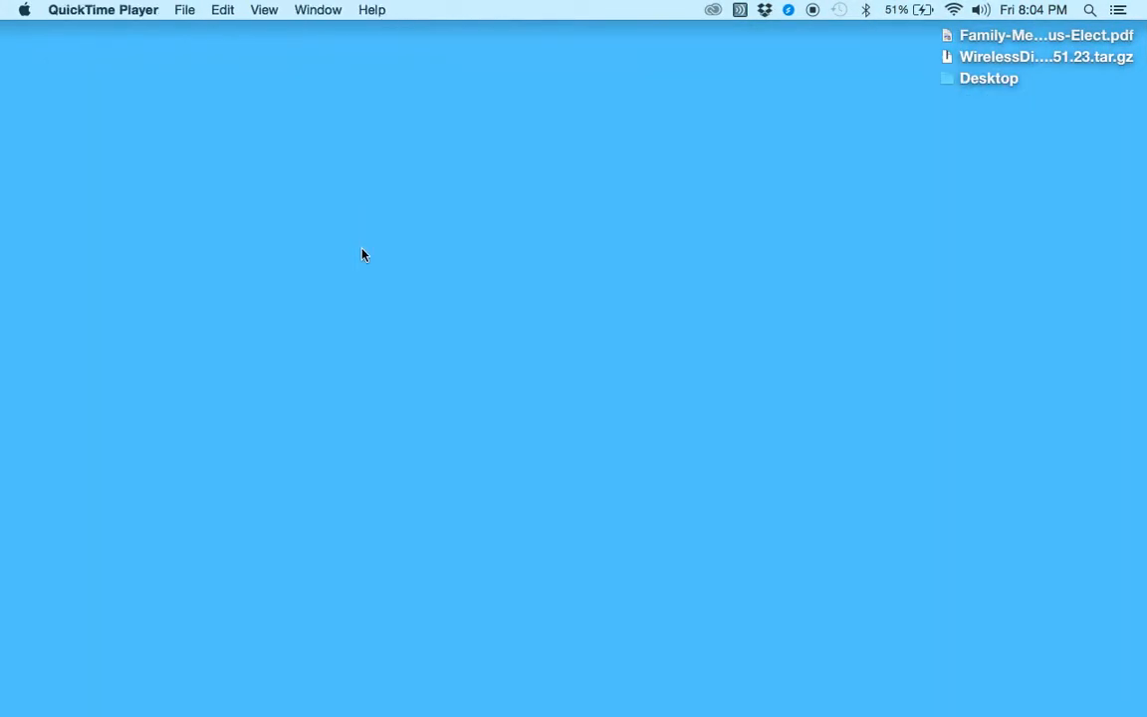
{"action": "key", "text": "super+q"}
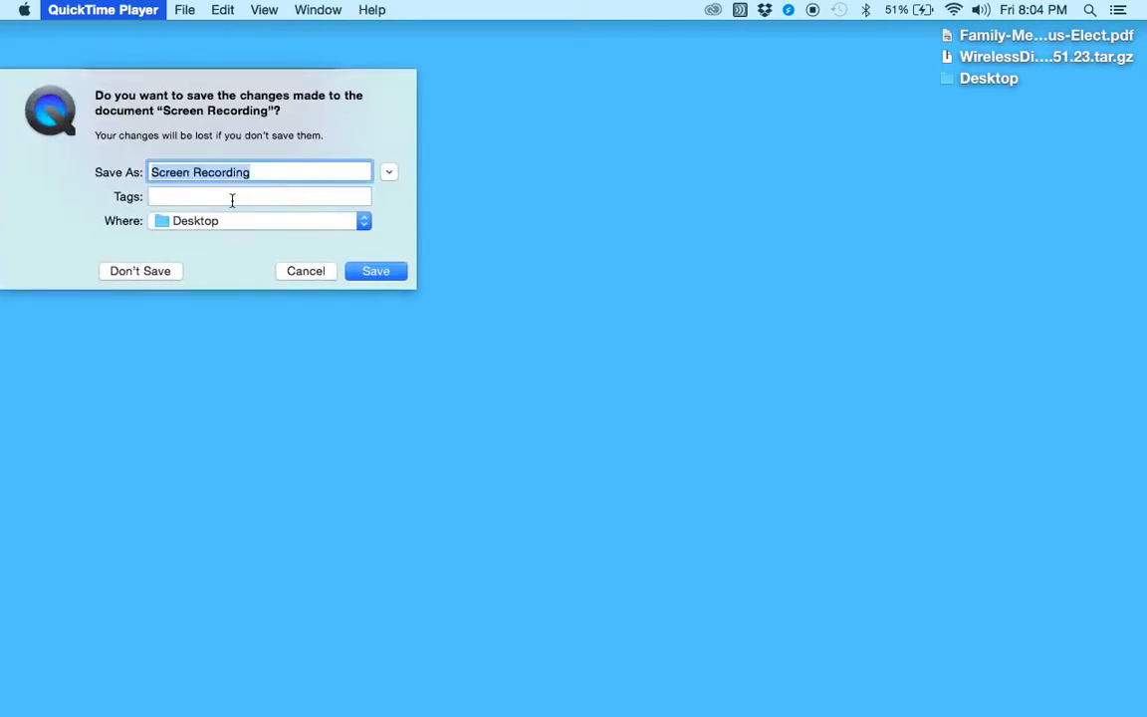
{"action": "type", "text": "PATIENTLOGS"}
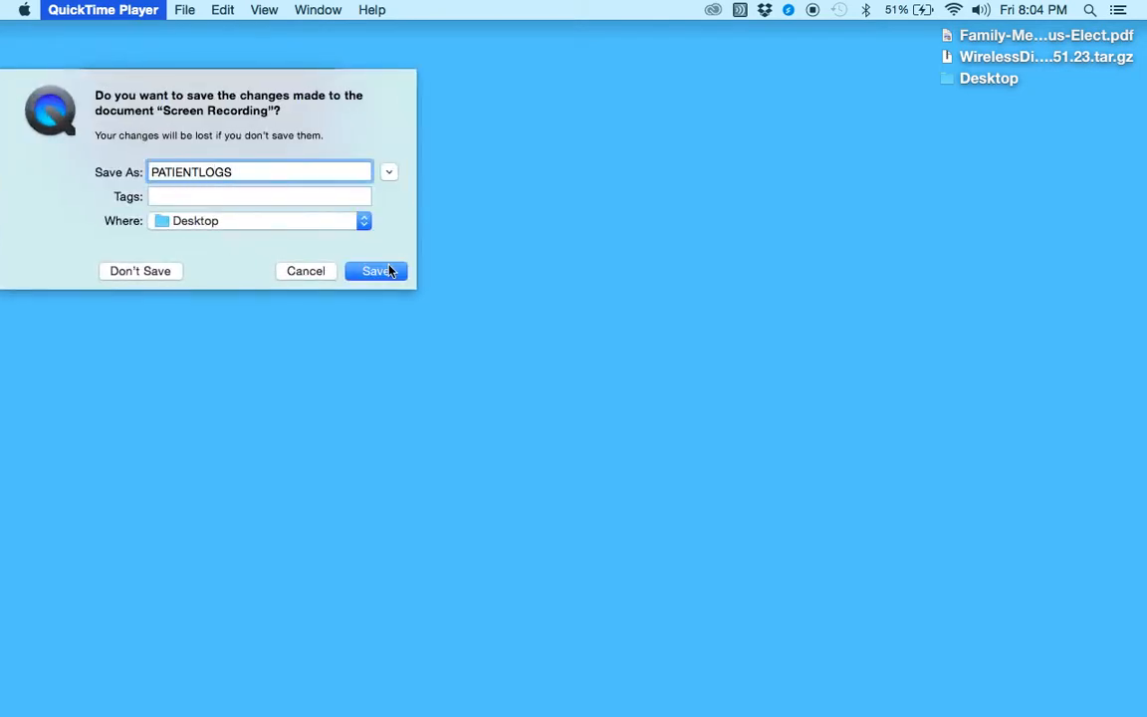
{"action": "left_click", "coordinate": [389, 271]}
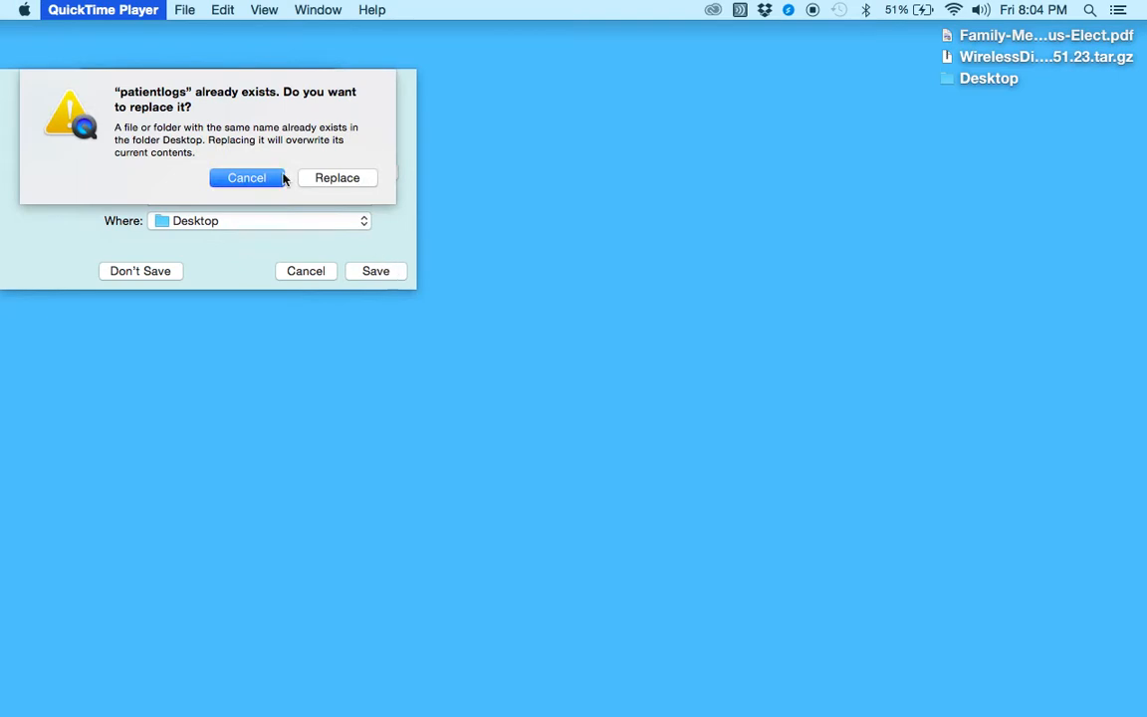
{"action": "left_click", "coordinate": [243, 175]}
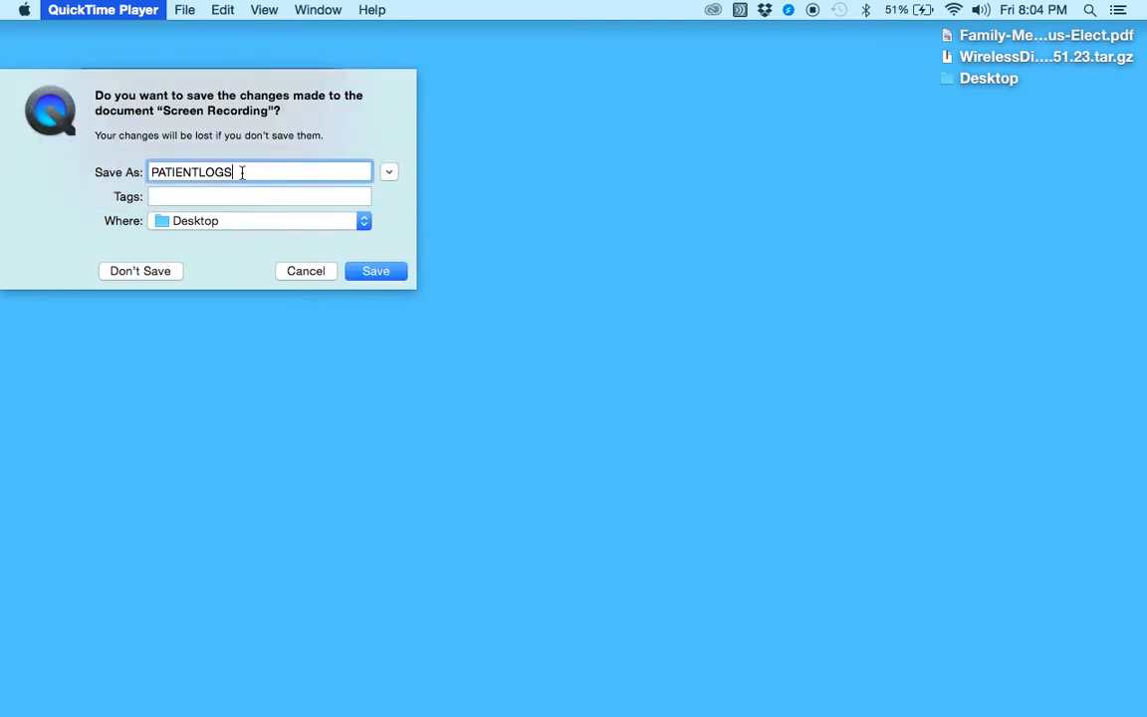